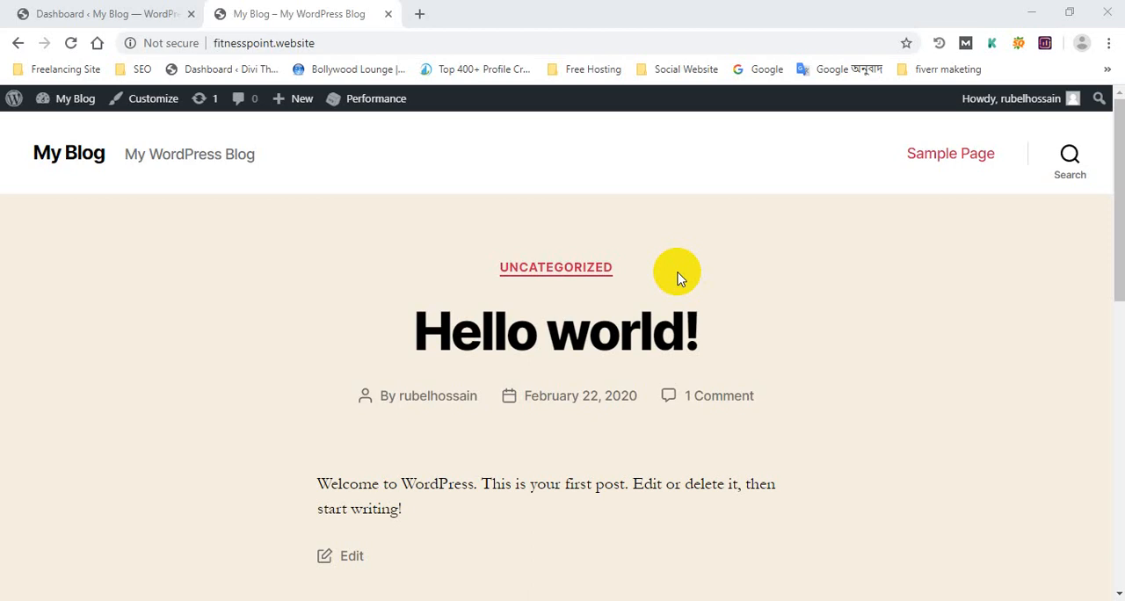
# Step: Examine the site's front page with its "Hello world!" post and compare it with the WordPress admin dashboard
pyautogui.click(141, 13)
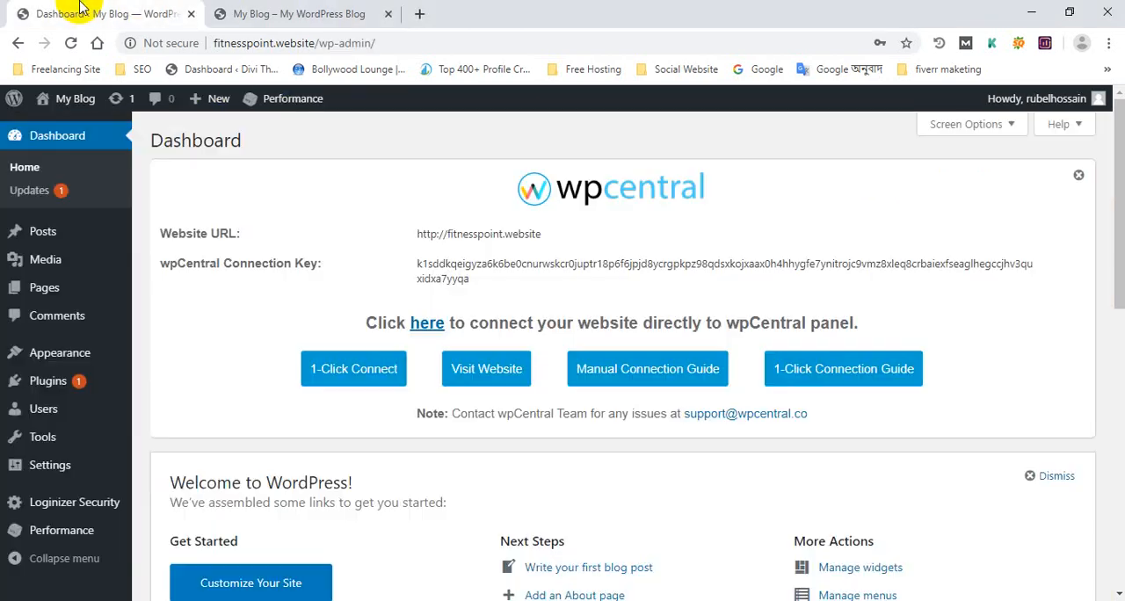
pyautogui.click(255, 13)
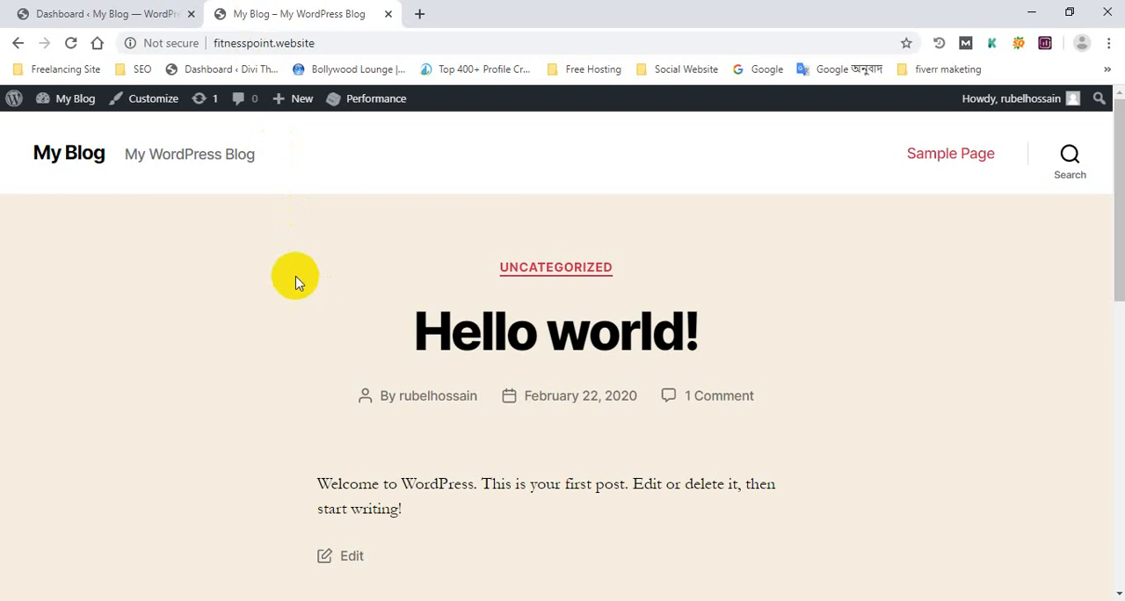
pyautogui.moveTo(398, 327); pyautogui.dragTo(372, 298)
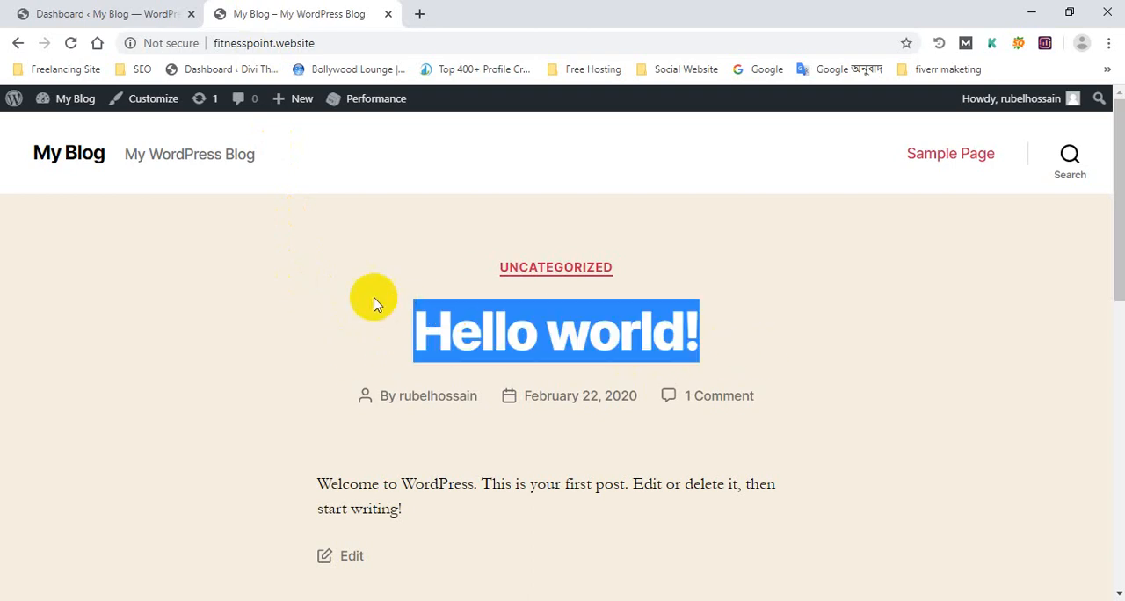
pyautogui.click(781, 310)
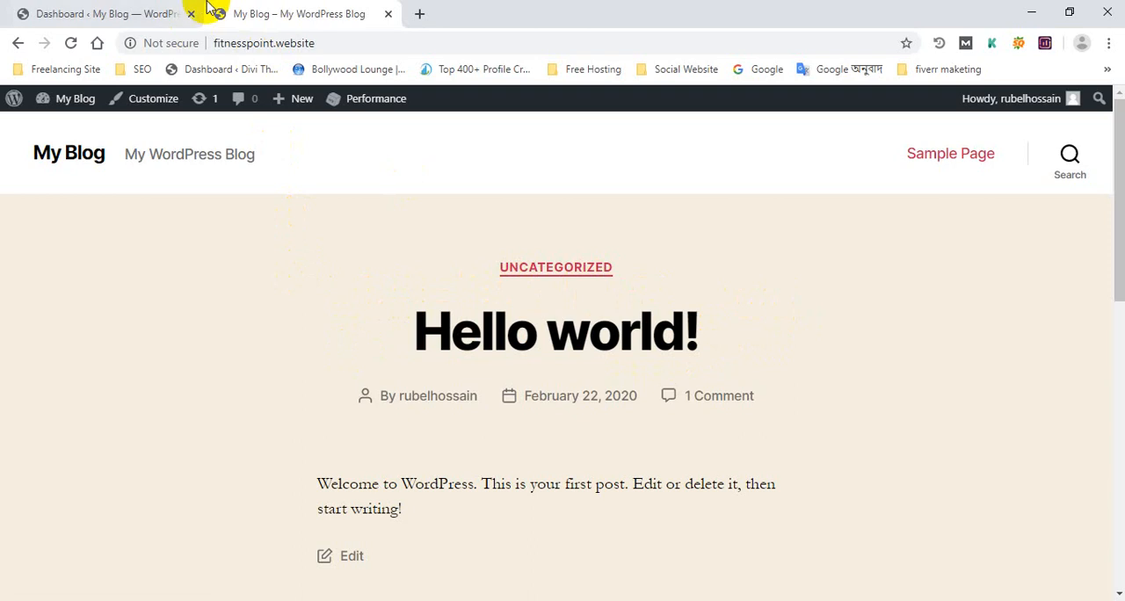
pyautogui.click(140, 9)
pyautogui.click(325, 14)
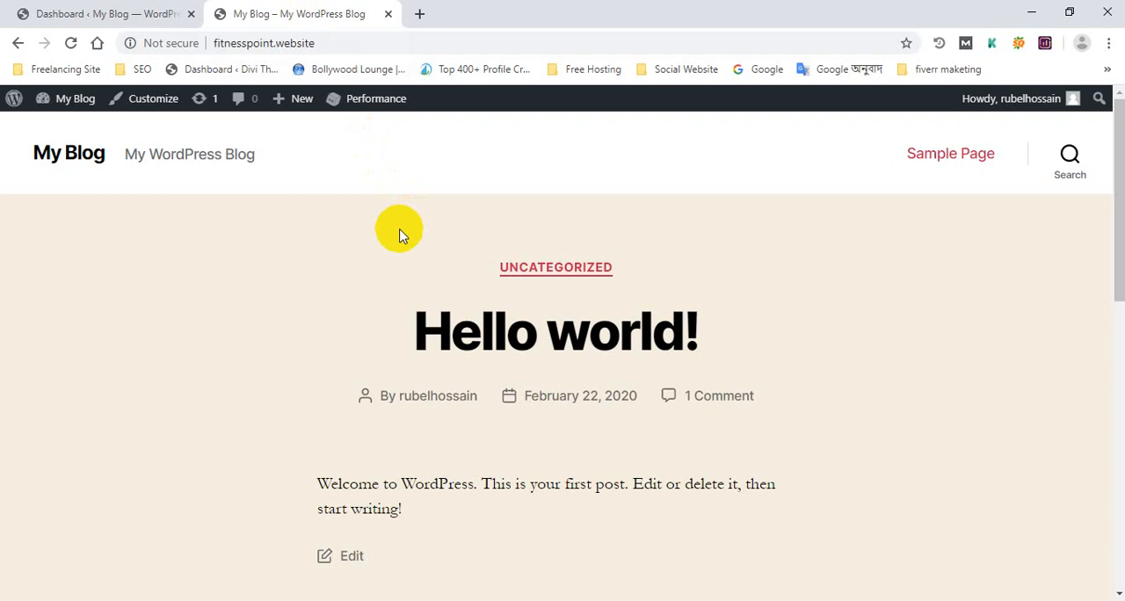
pyautogui.moveTo(410, 304); pyautogui.dragTo(370, 317)
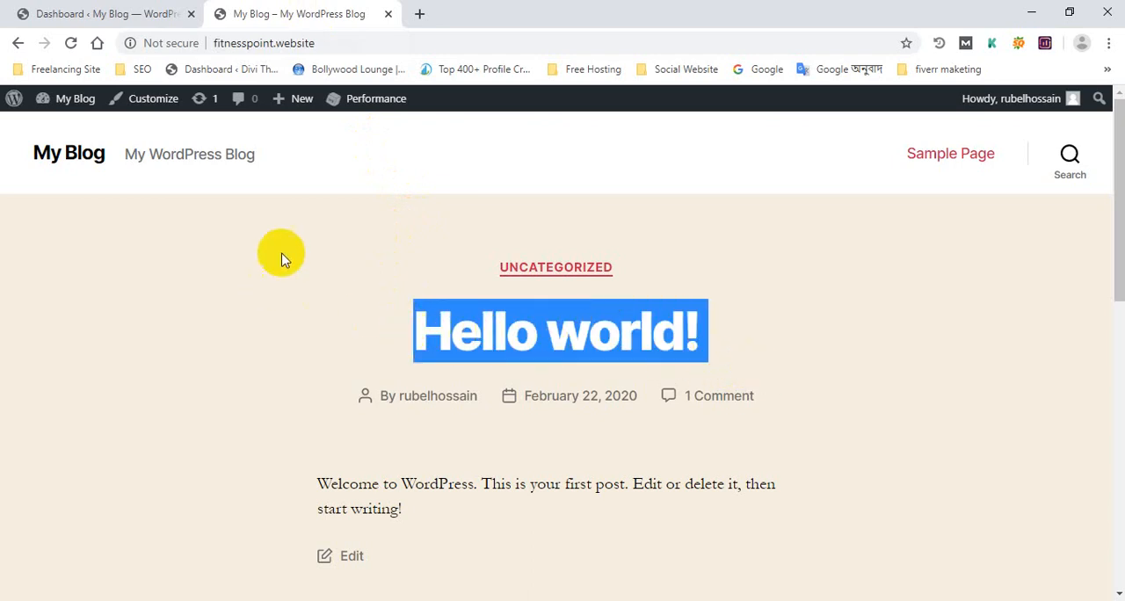
pyautogui.moveTo(281, 251); pyautogui.dragTo(879, 572)
pyautogui.scroll(-2, 875, 501)
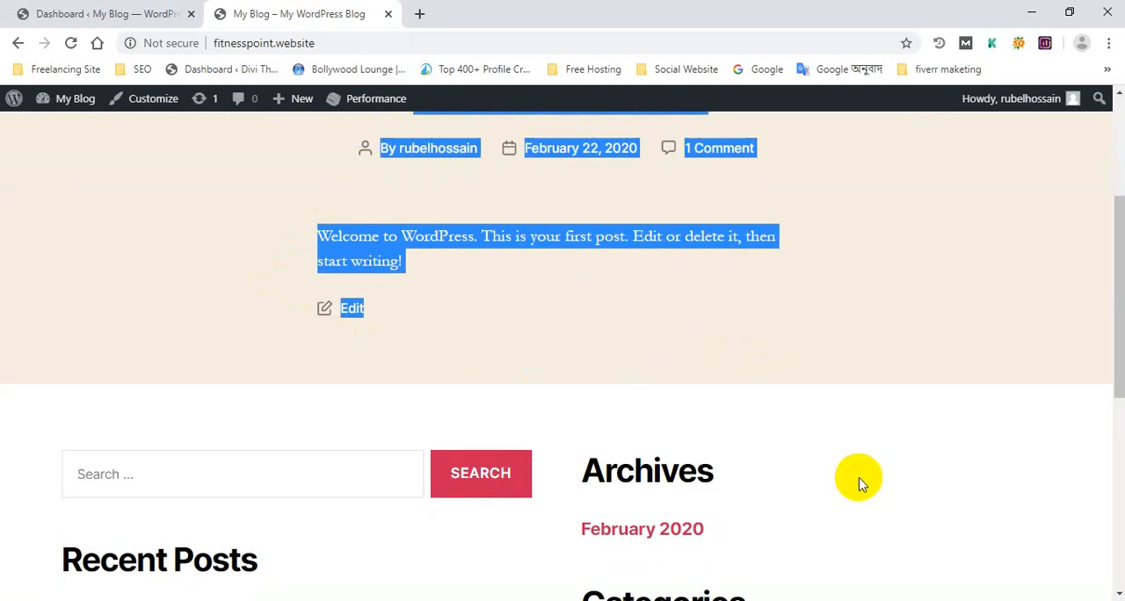
pyautogui.scroll(3, 856, 466)
pyautogui.click(881, 435)
pyautogui.click(132, 13)
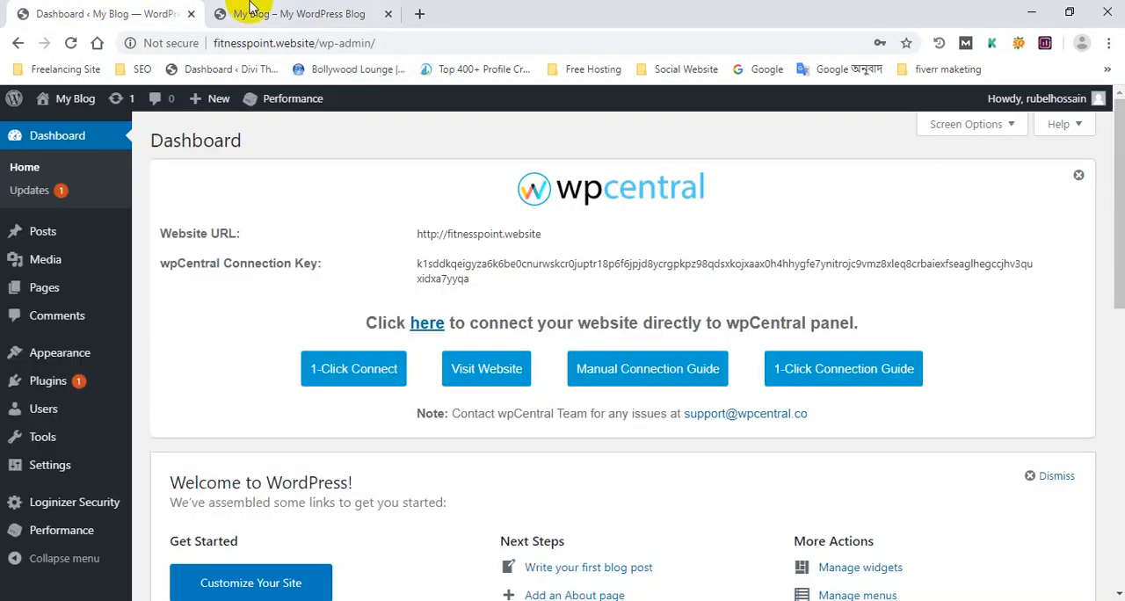
pyautogui.click(246, 13)
pyautogui.click(141, 13)
pyautogui.click(268, 13)
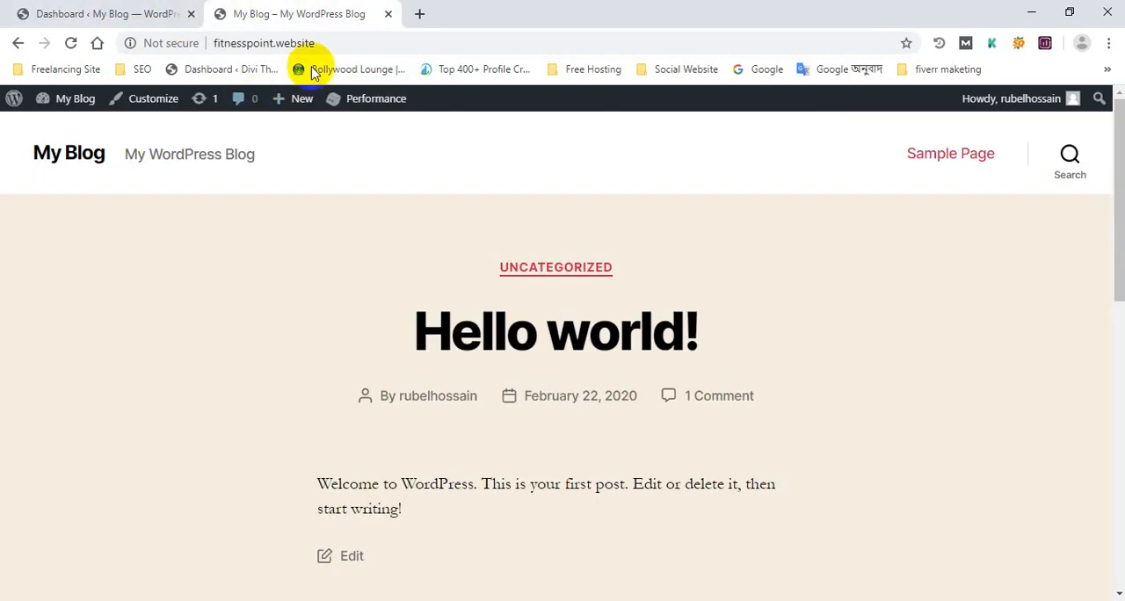
pyautogui.click(264, 40)
pyautogui.click(293, 234)
pyautogui.click(334, 41)
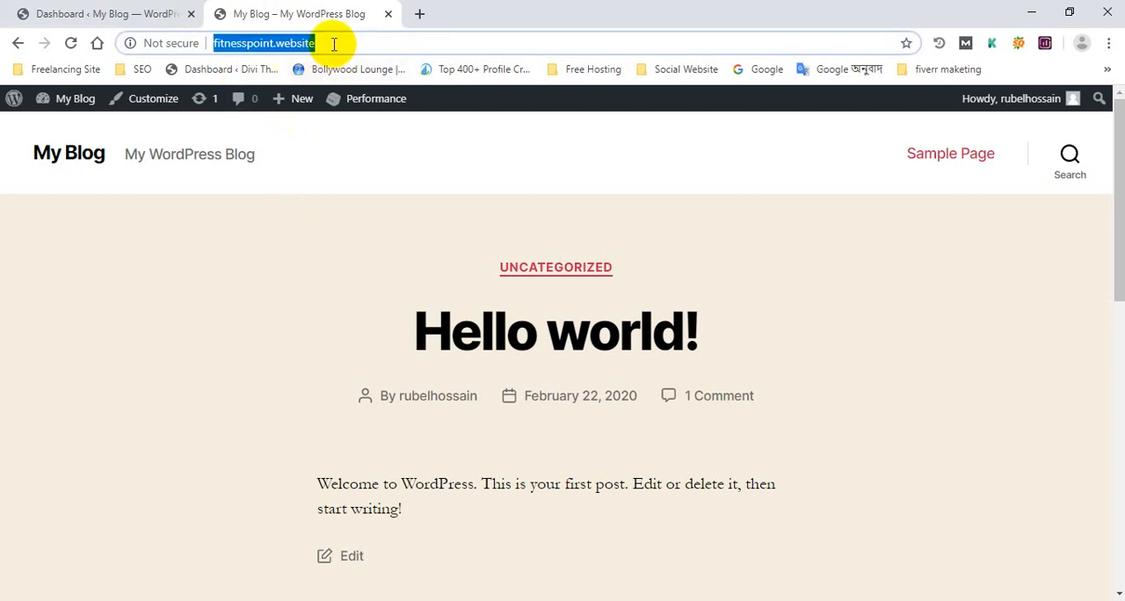
pyautogui.click(150, 10)
pyautogui.click(274, 7)
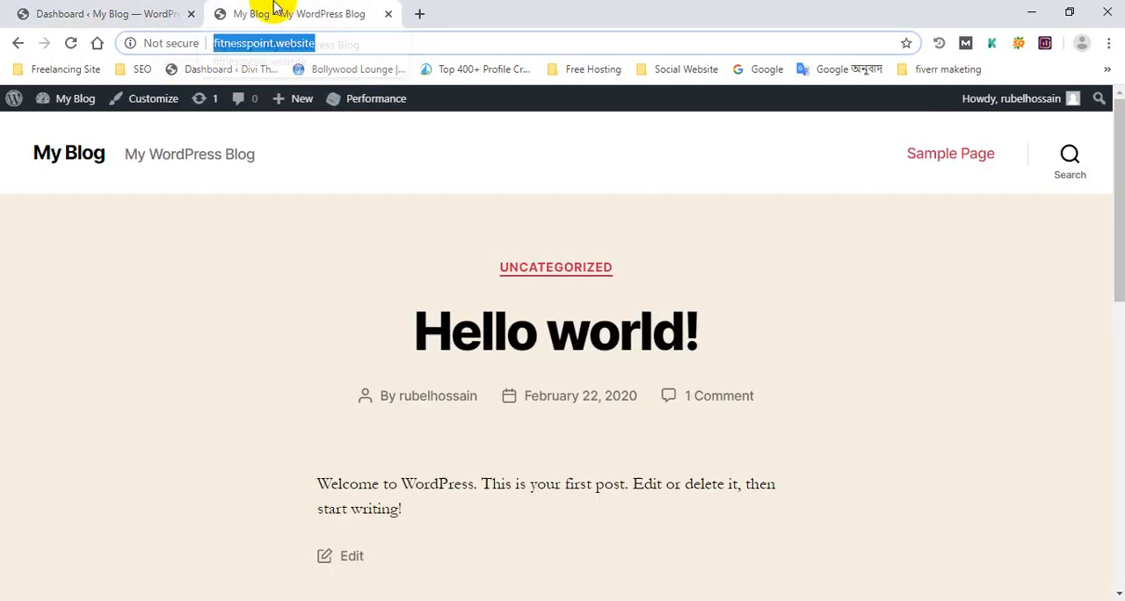
pyautogui.click(410, 230)
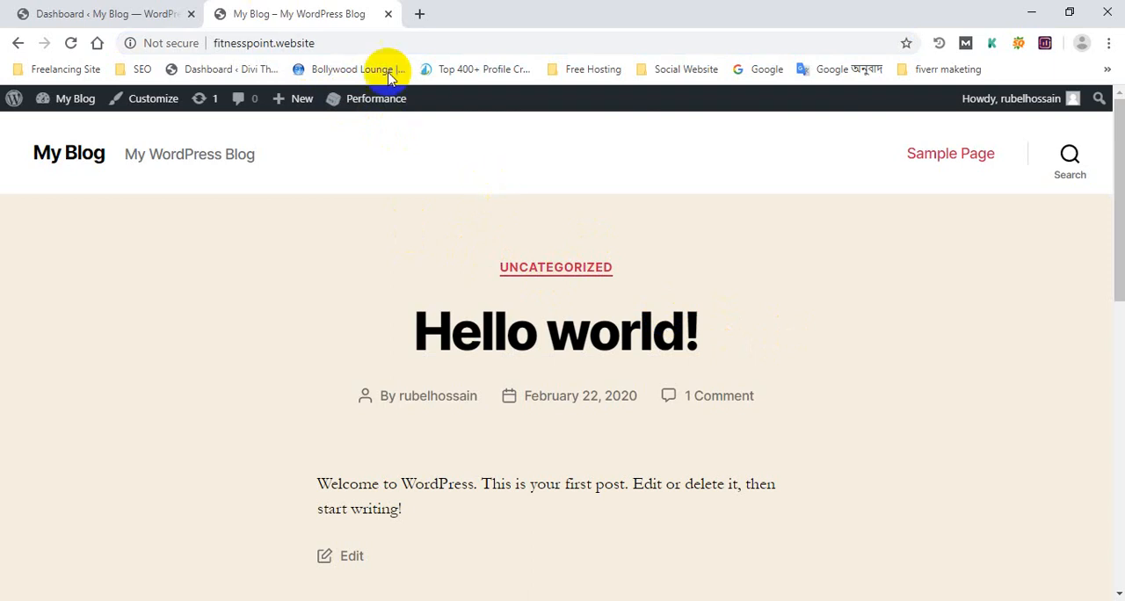
pyautogui.click(377, 41)
pyautogui.click(126, 9)
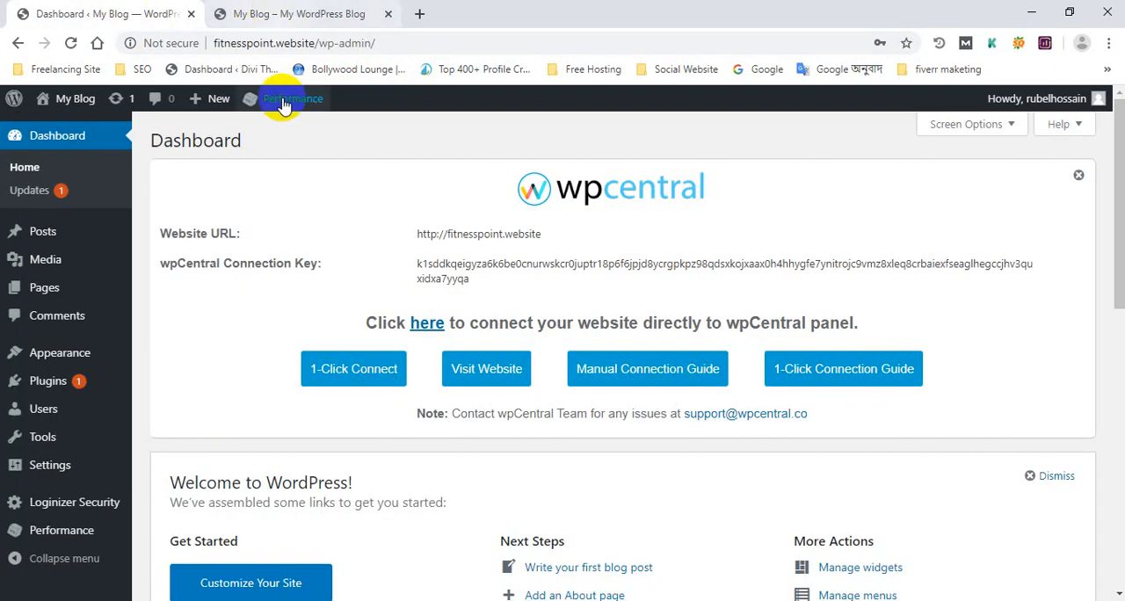
pyautogui.click(295, 7)
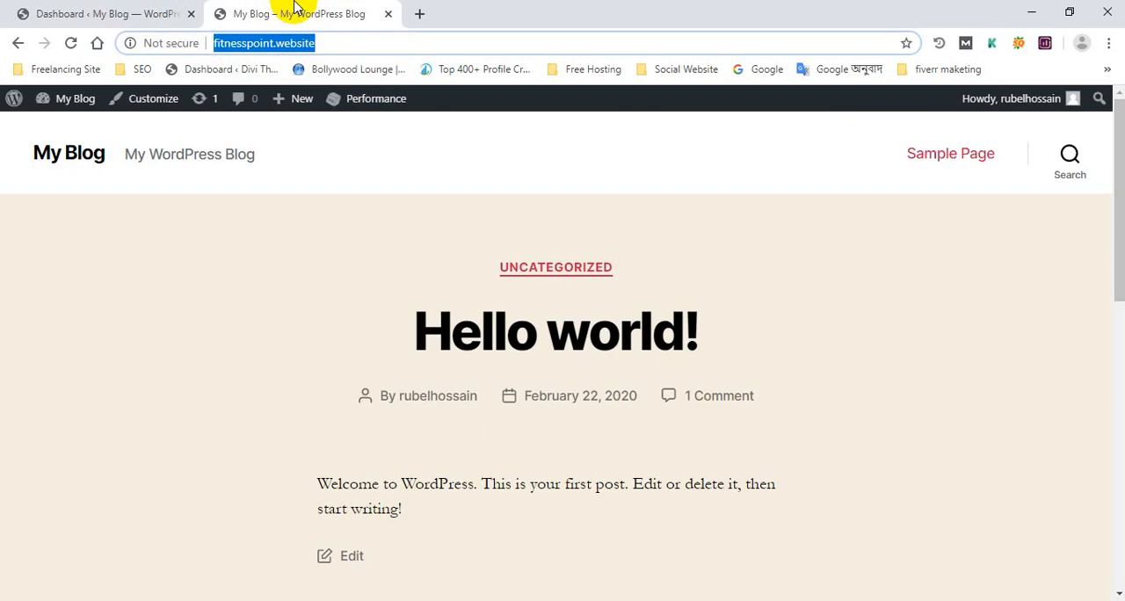
pyautogui.click(332, 44)
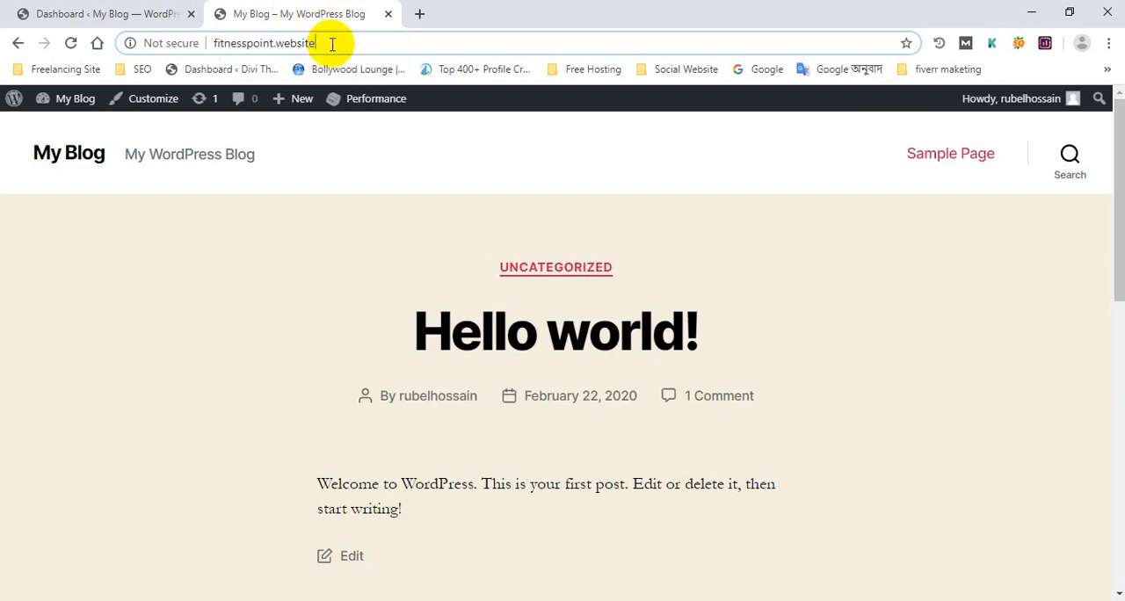
pyautogui.click(101, 13)
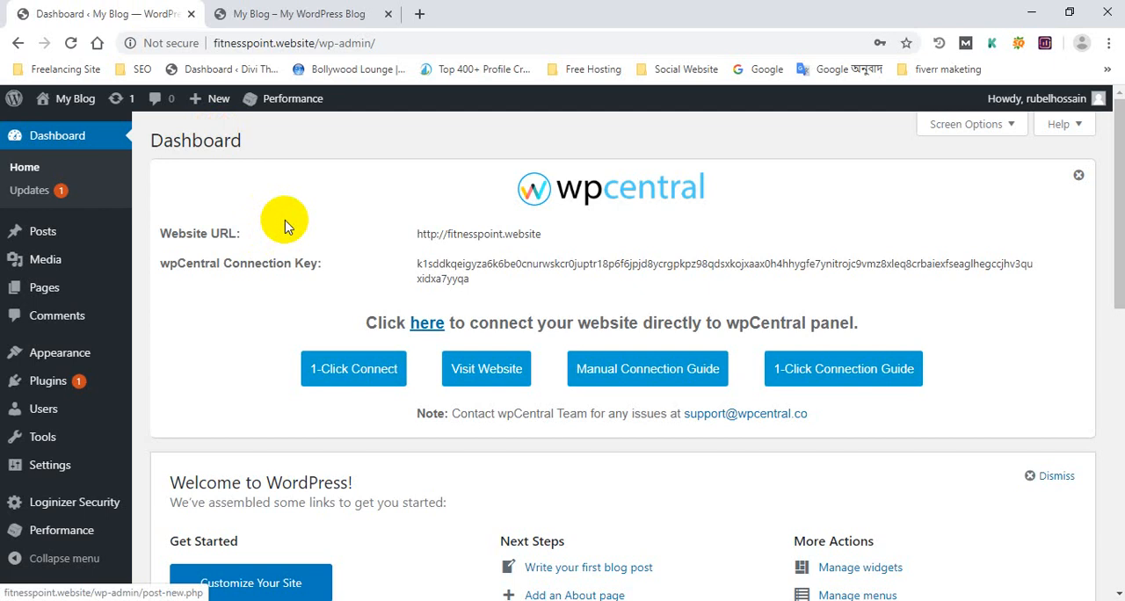
pyautogui.click(253, 11)
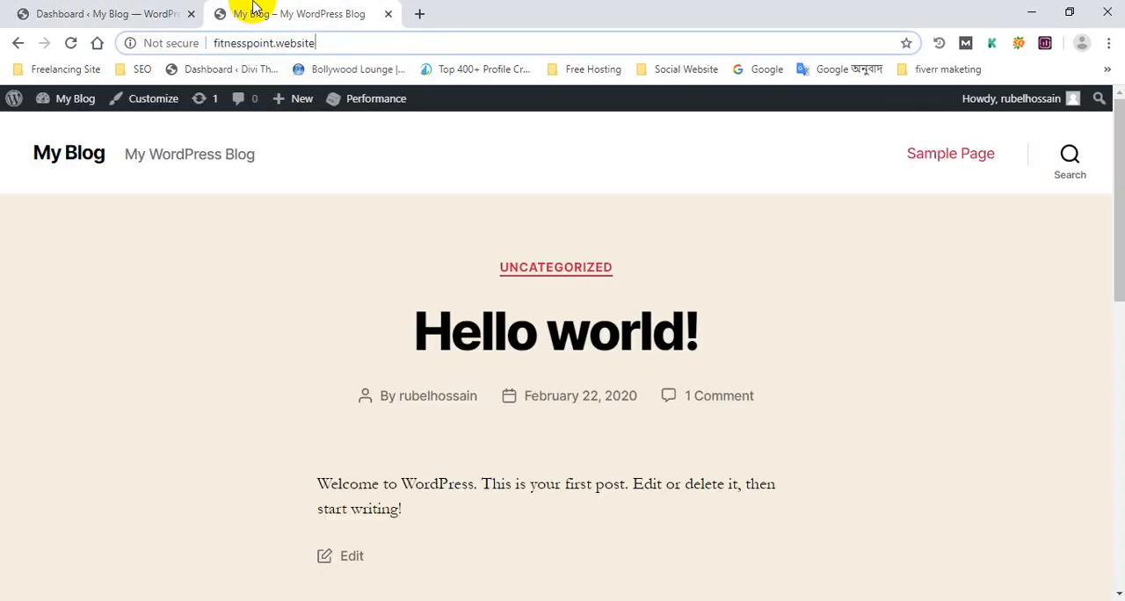
# Step: Open the site's installed themes page from the WordPress admin dashboard
pyautogui.click(96, 9)
pyautogui.moveTo(123, 227)
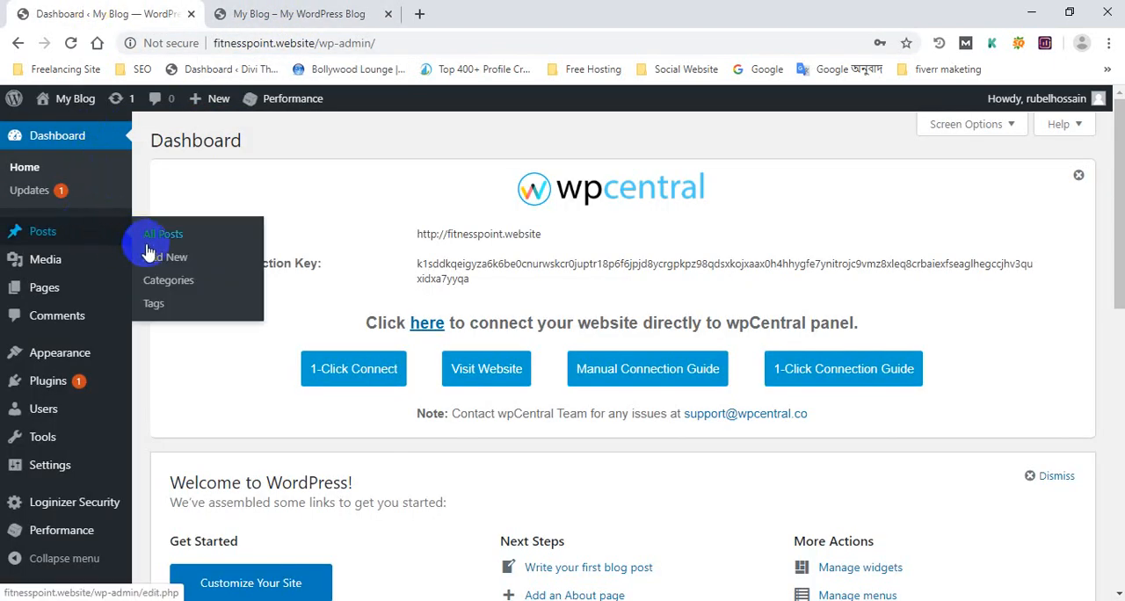
pyautogui.moveTo(88, 380)
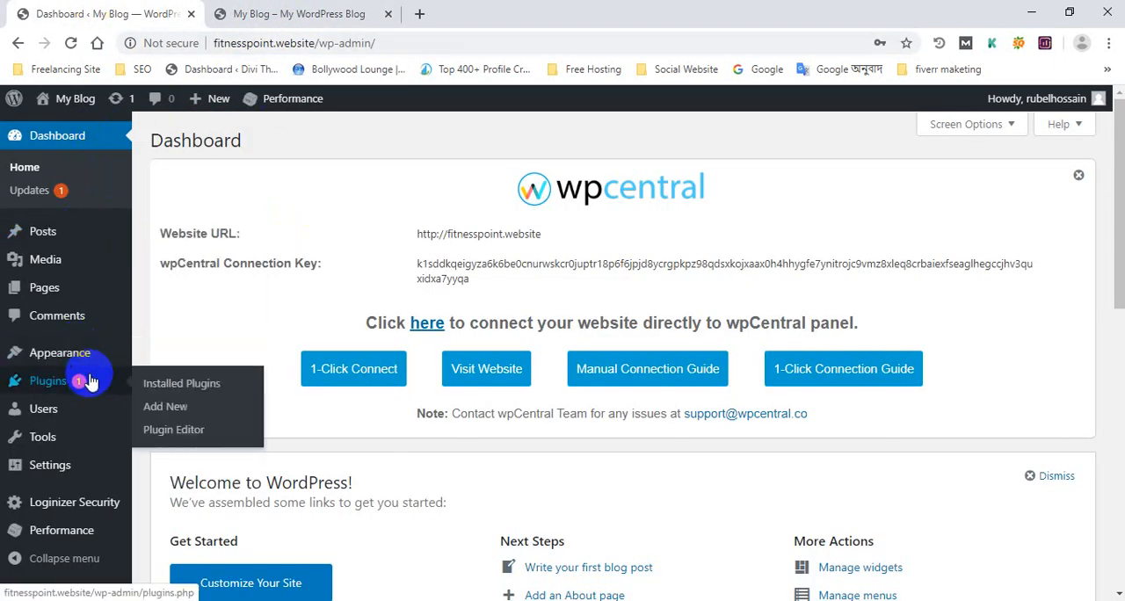
pyautogui.scroll(-5, 92, 384)
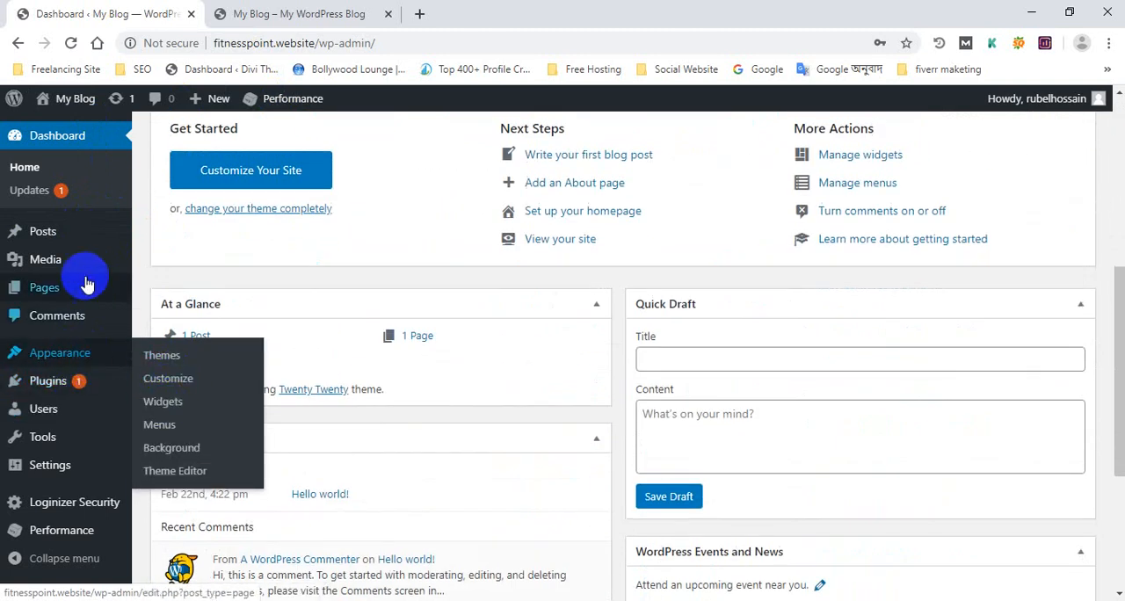
pyautogui.click(156, 362)
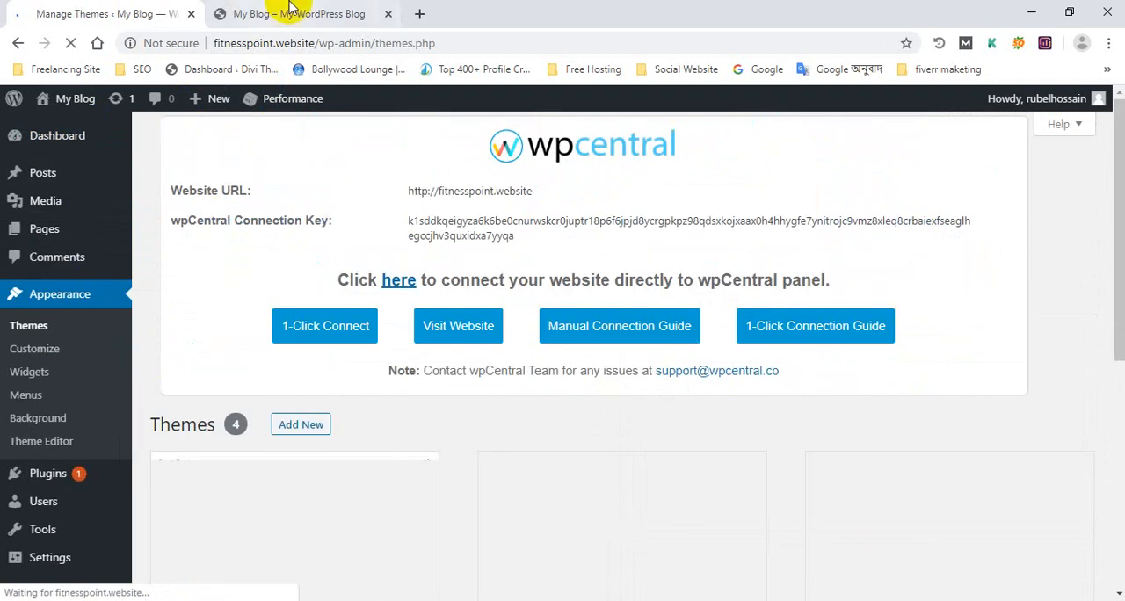
# Step: Look over the installed themes and dismiss the wpCentral connection notice on the Themes page
pyautogui.click(299, 13)
pyautogui.click(61, 9)
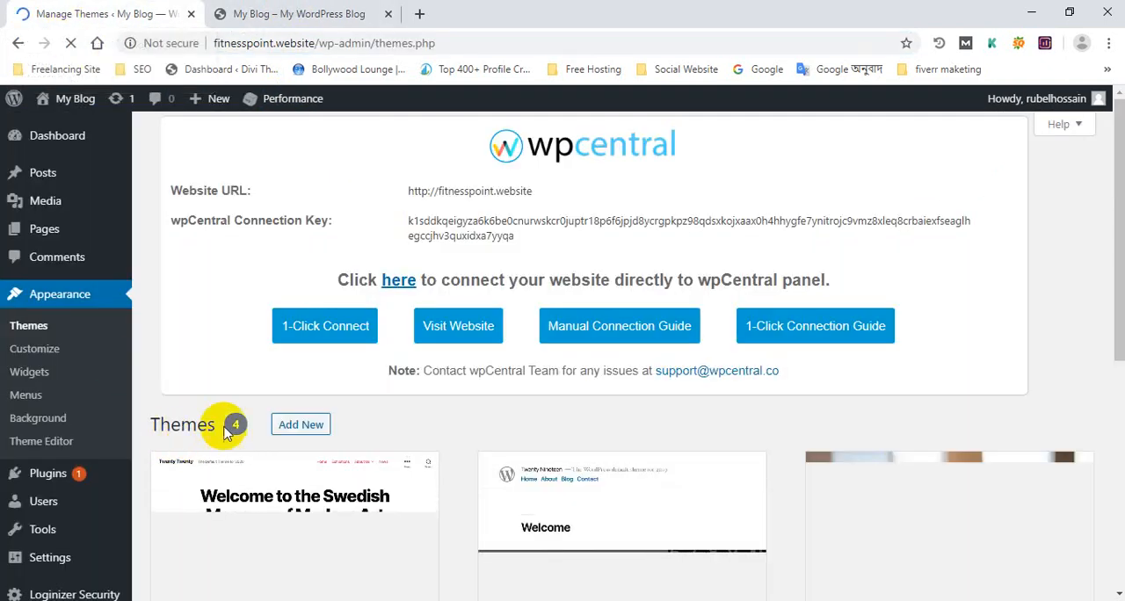
pyautogui.scroll(-3, 230, 422)
pyautogui.moveTo(596, 400)
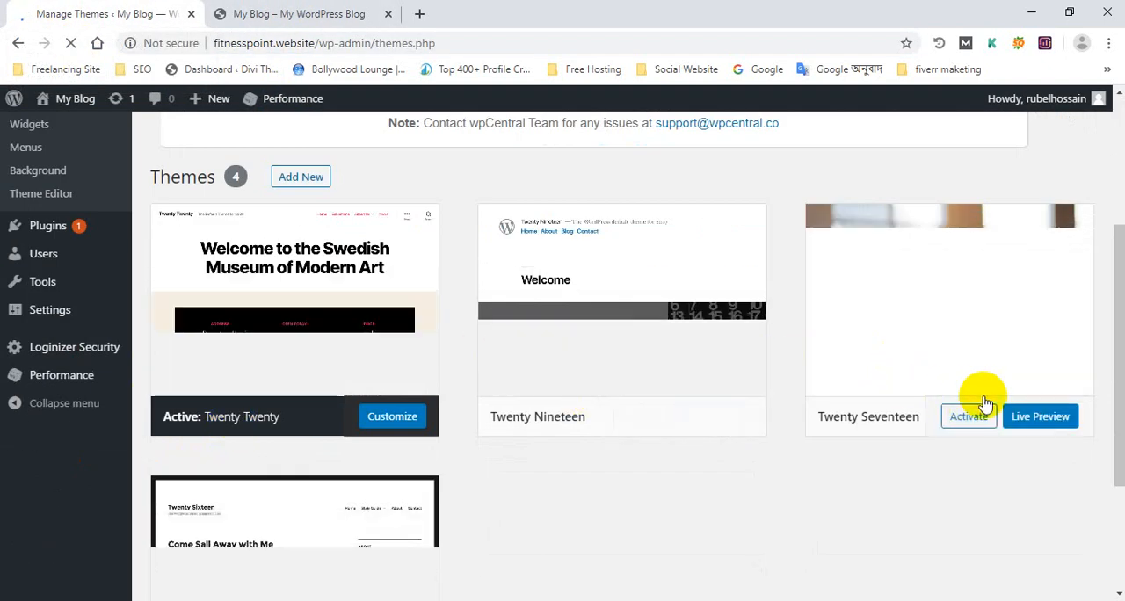
pyautogui.scroll(3, 43, 326)
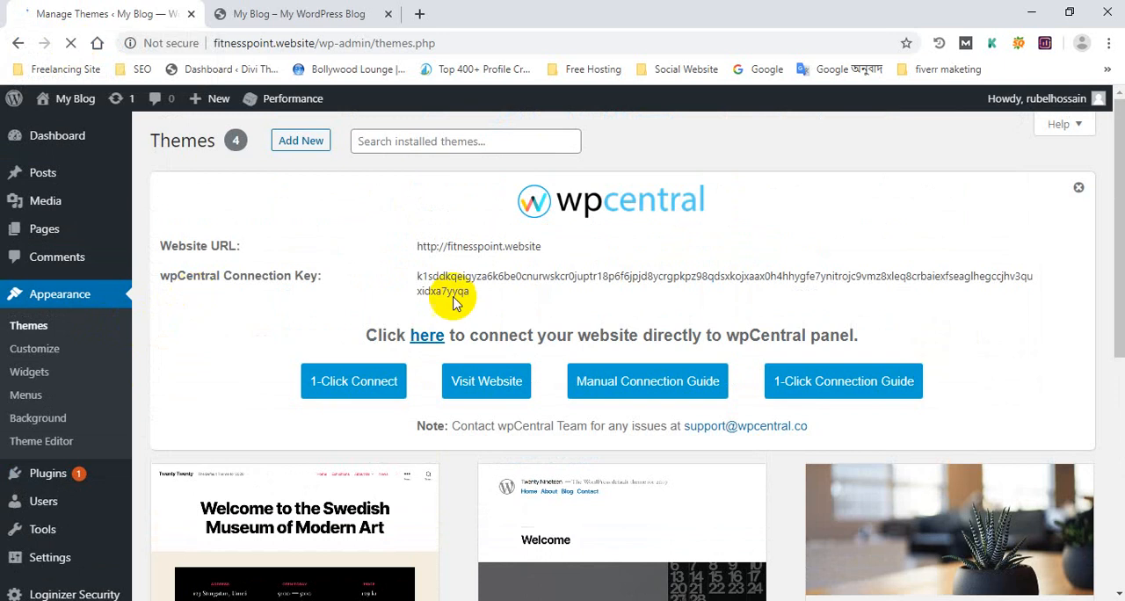
pyautogui.click(1078, 189)
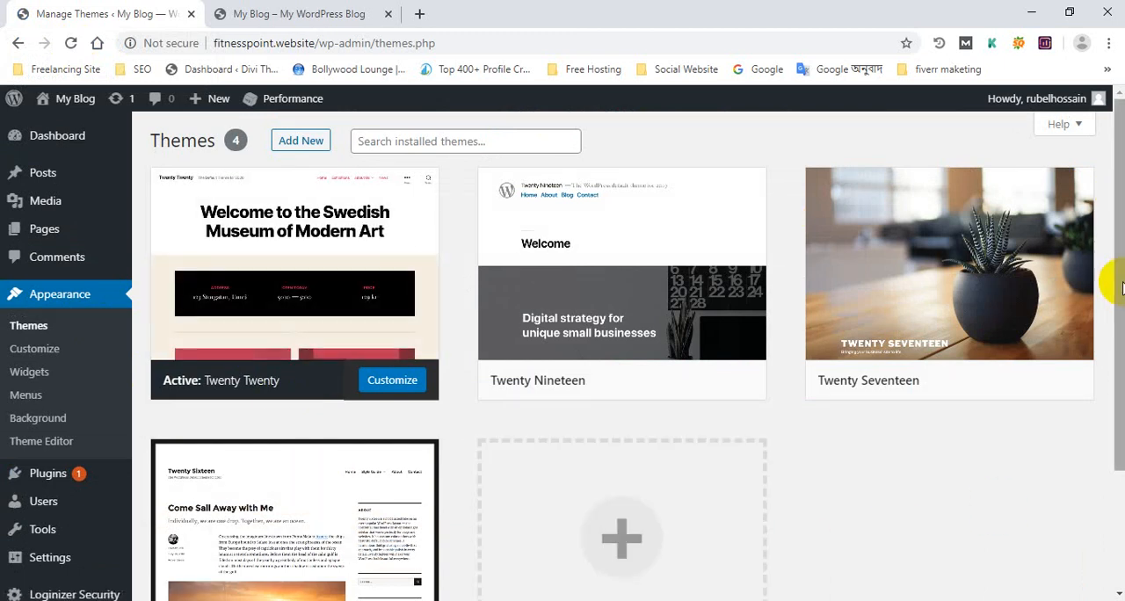
# Step: Open the page for adding new plugins to the site
pyautogui.moveTo(1122, 287); pyautogui.dragTo(1097, 166)
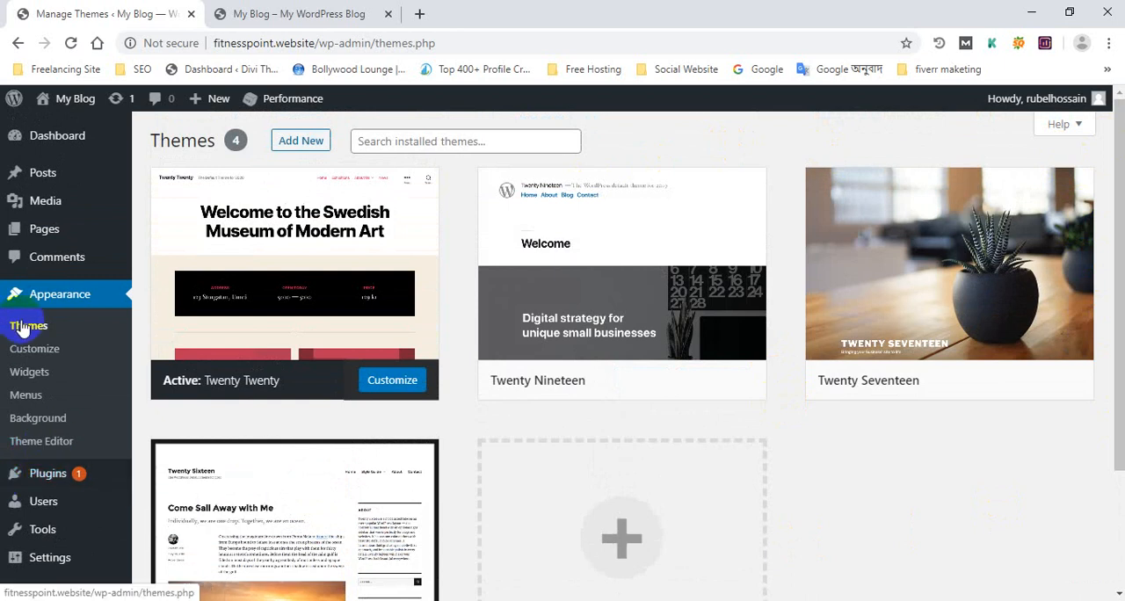
pyautogui.scroll(-2, 23, 329)
pyautogui.moveTo(92, 408)
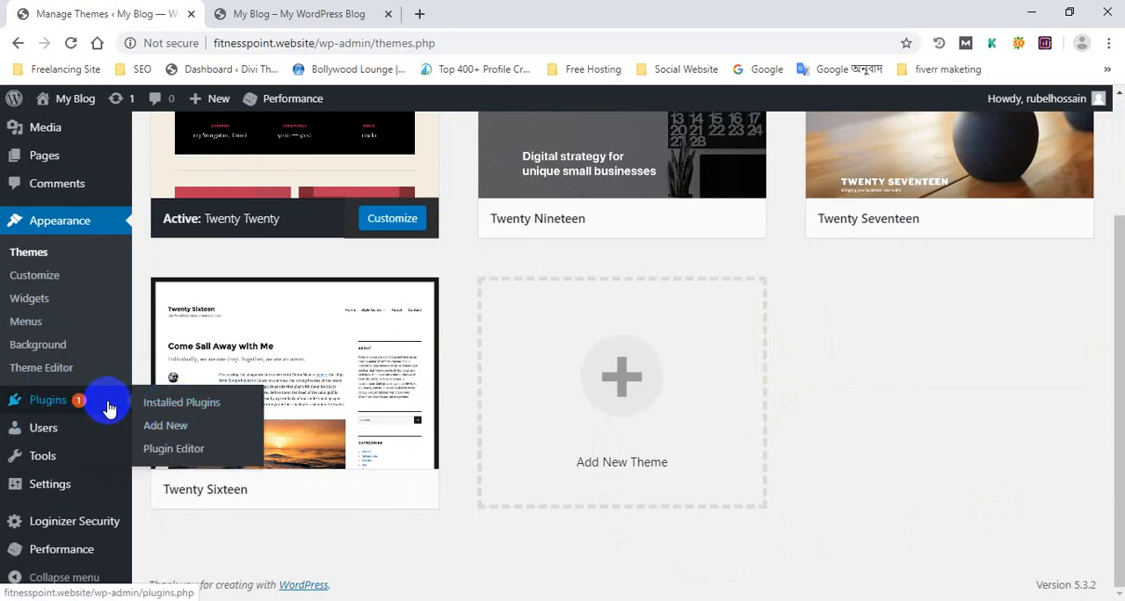
pyautogui.scroll(2, 96, 202)
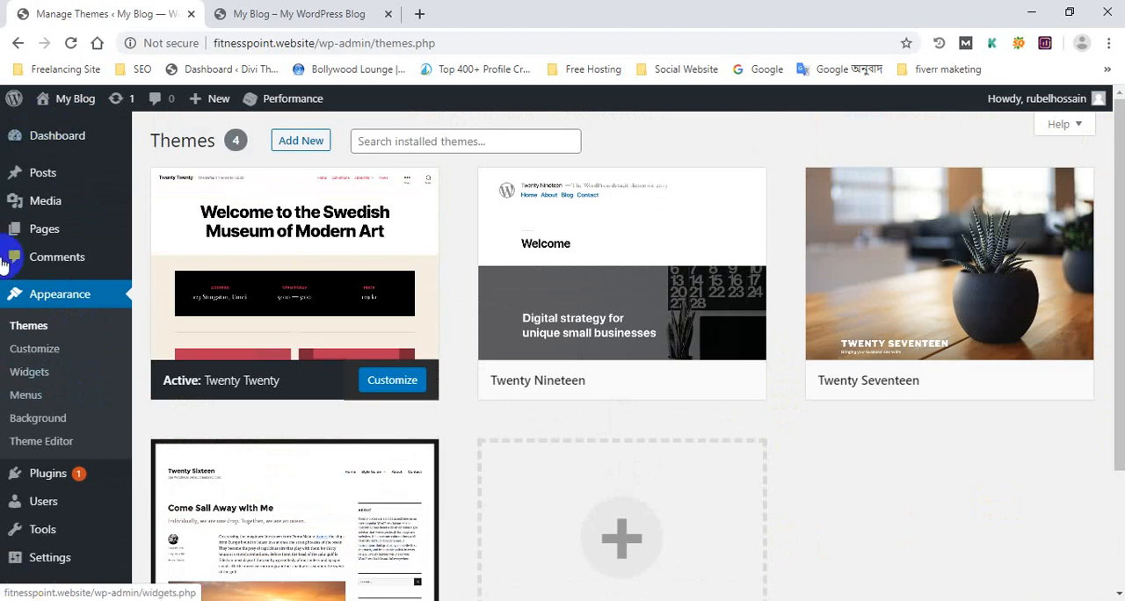
pyautogui.scroll(-1, 70, 498)
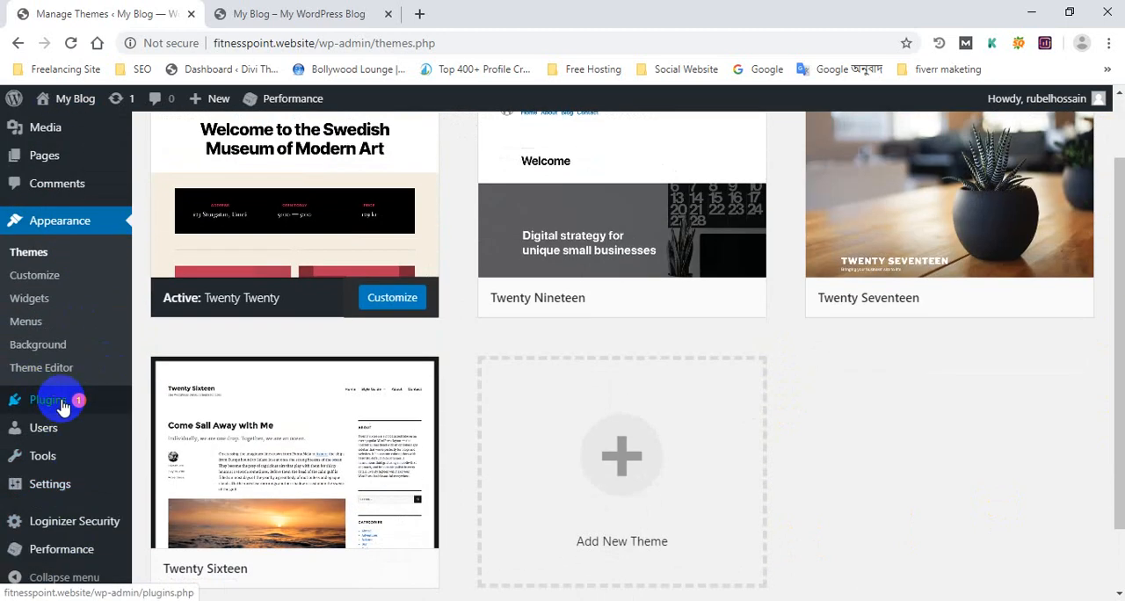
pyautogui.click(159, 429)
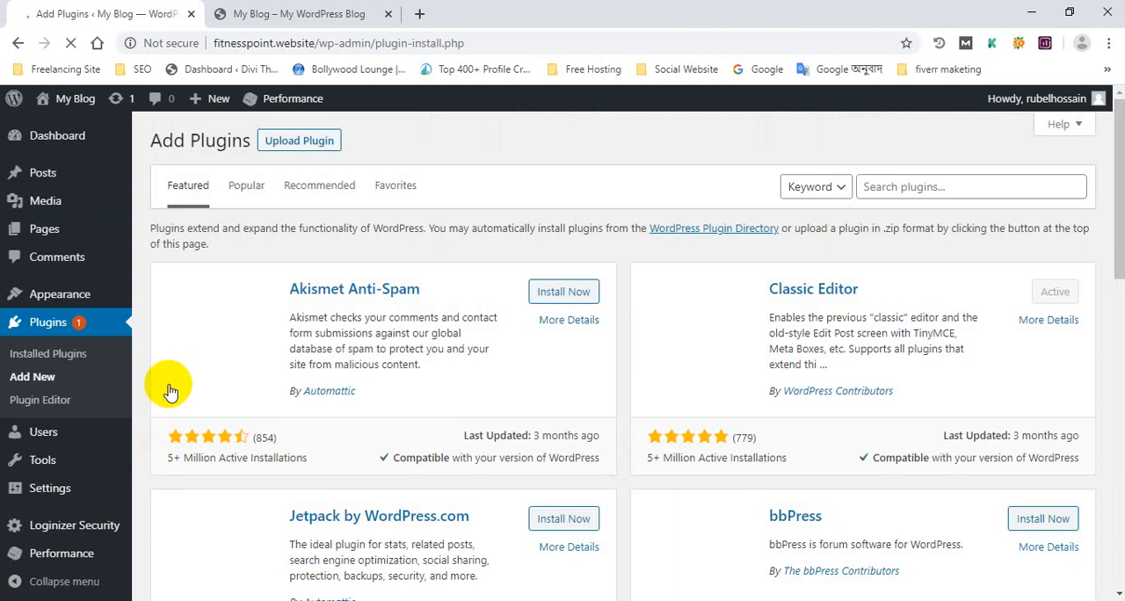
# Step: Search the plugin directory for "elementor" and install the Elementor Page Builder plugin
pyautogui.click(910, 185)
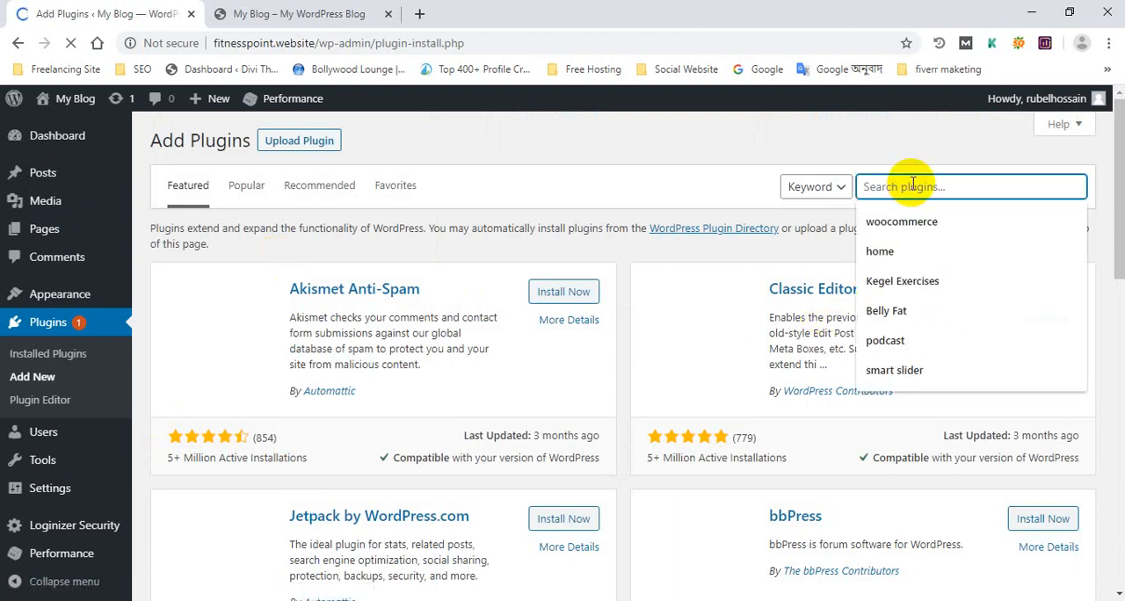
pyautogui.write('eleme')
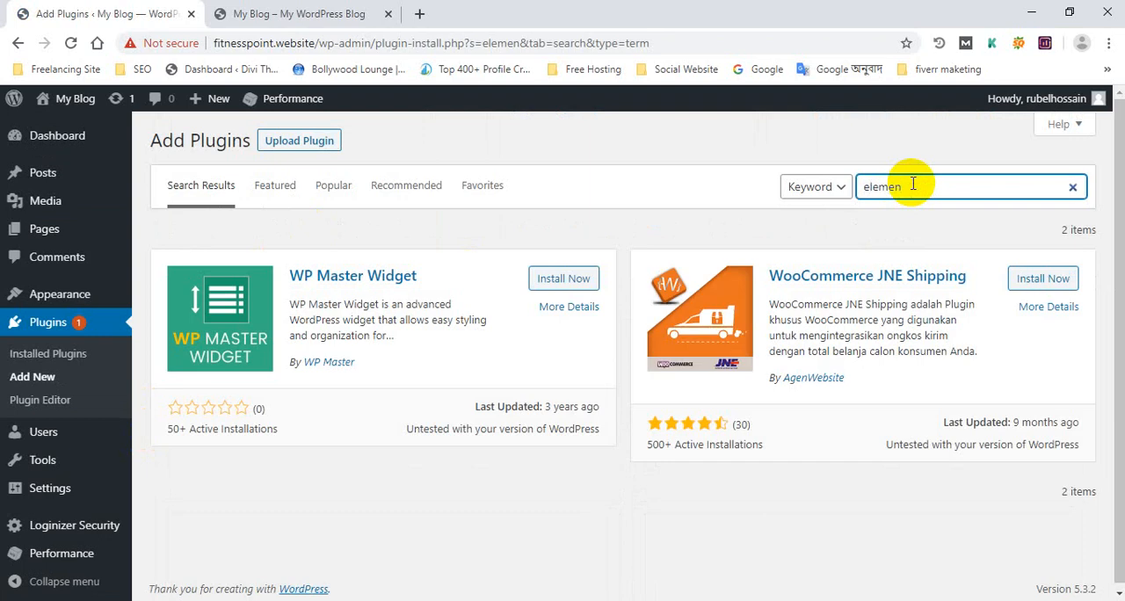
pyautogui.write('ntor')
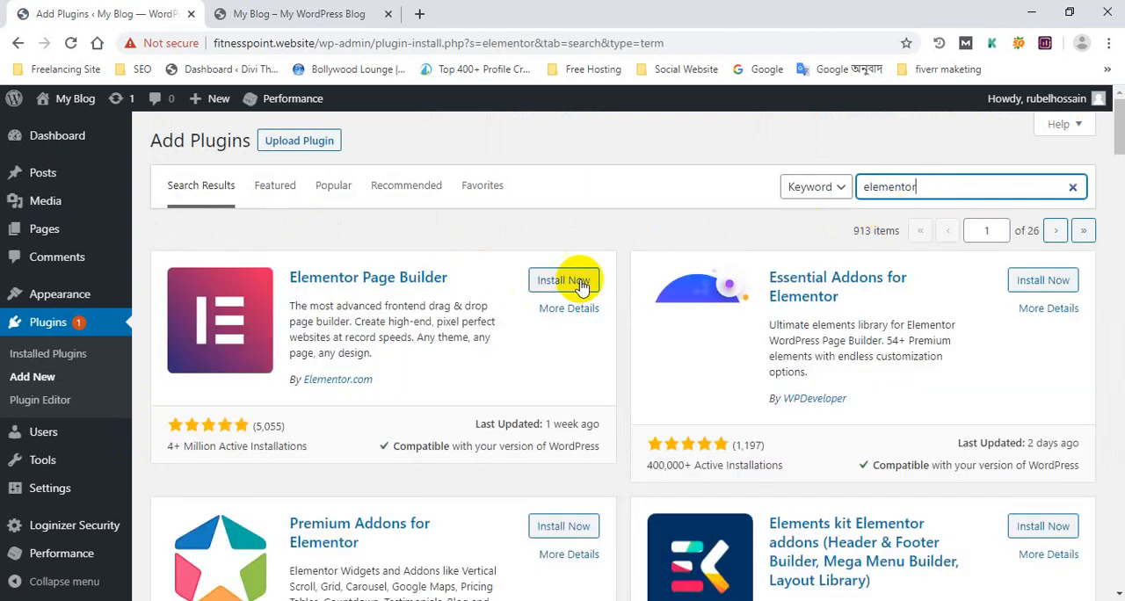
pyautogui.click(578, 280)
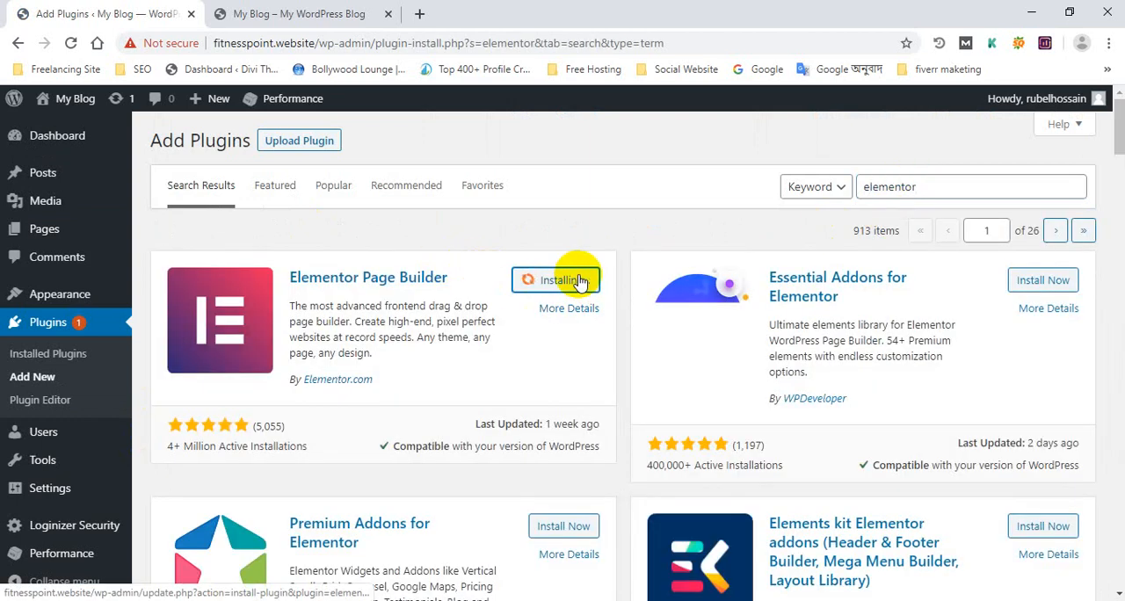
pyautogui.scroll(-3, 576, 279)
pyautogui.scroll(3, 575, 280)
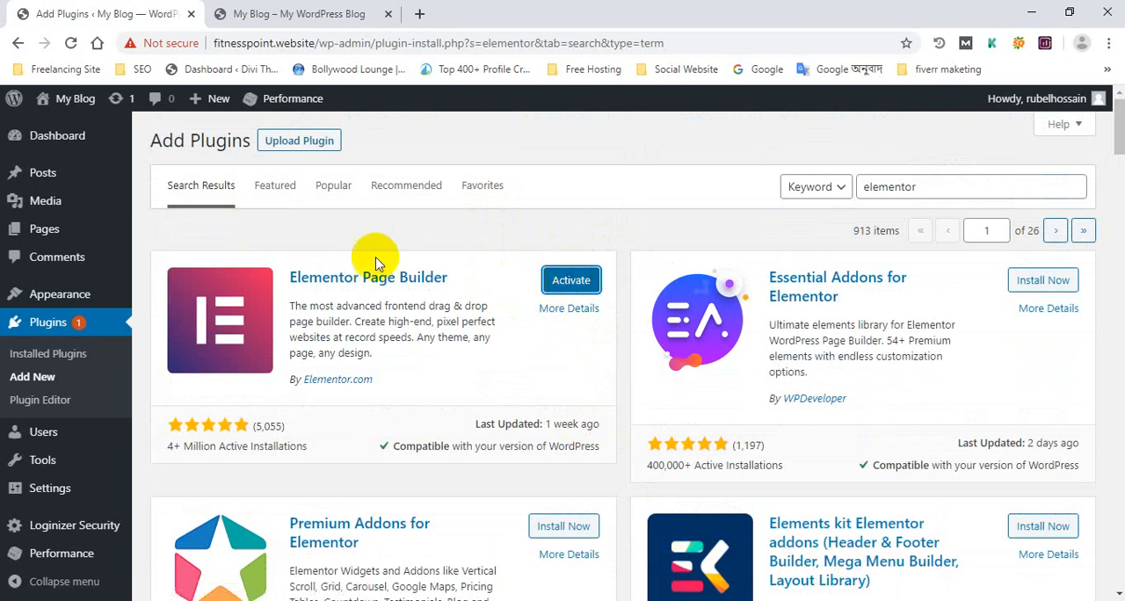
# Step: Activate the Elementor Page Builder plugin and look over its Getting Started page
pyautogui.click(573, 283)
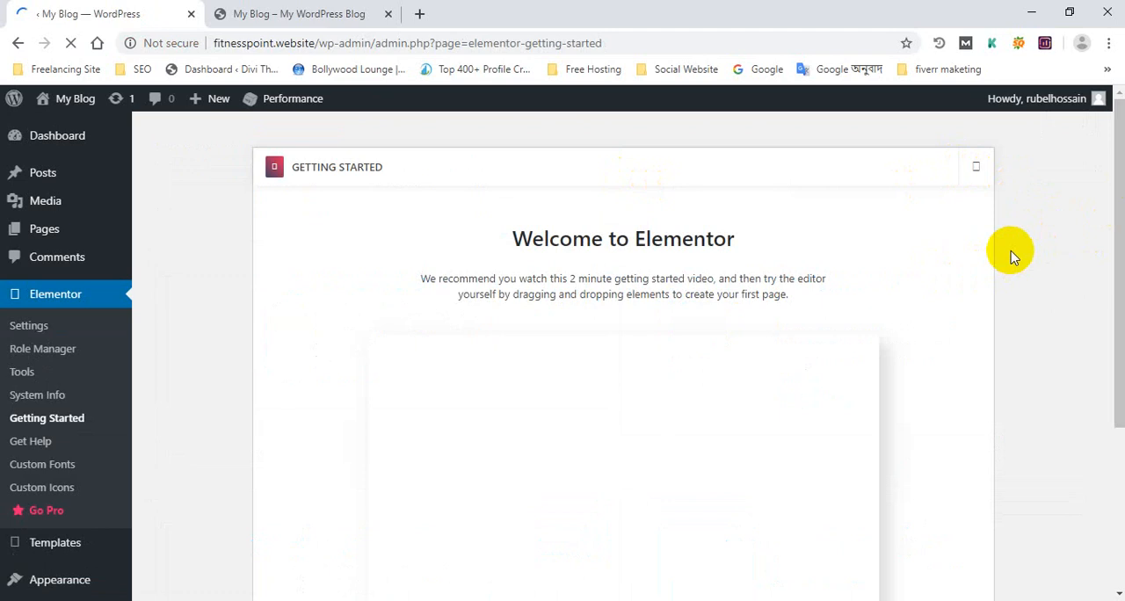
pyautogui.scroll(-3, 352, 289)
pyautogui.scroll(3, 176, 299)
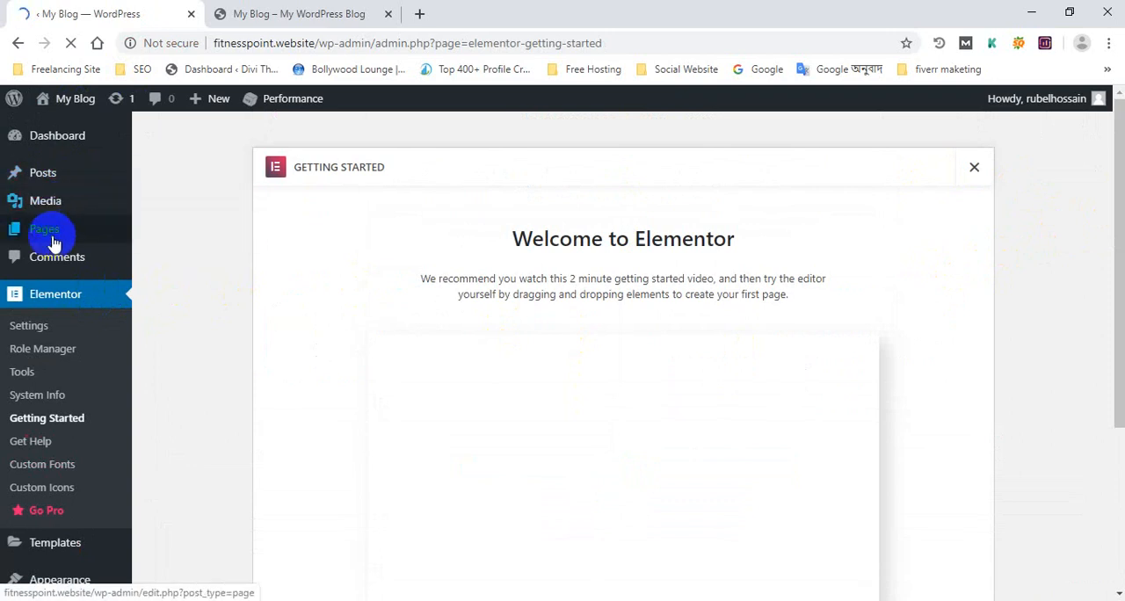
# Step: Add a new page from the site's page list and open it for editing with Elementor
pyautogui.moveTo(51, 237)
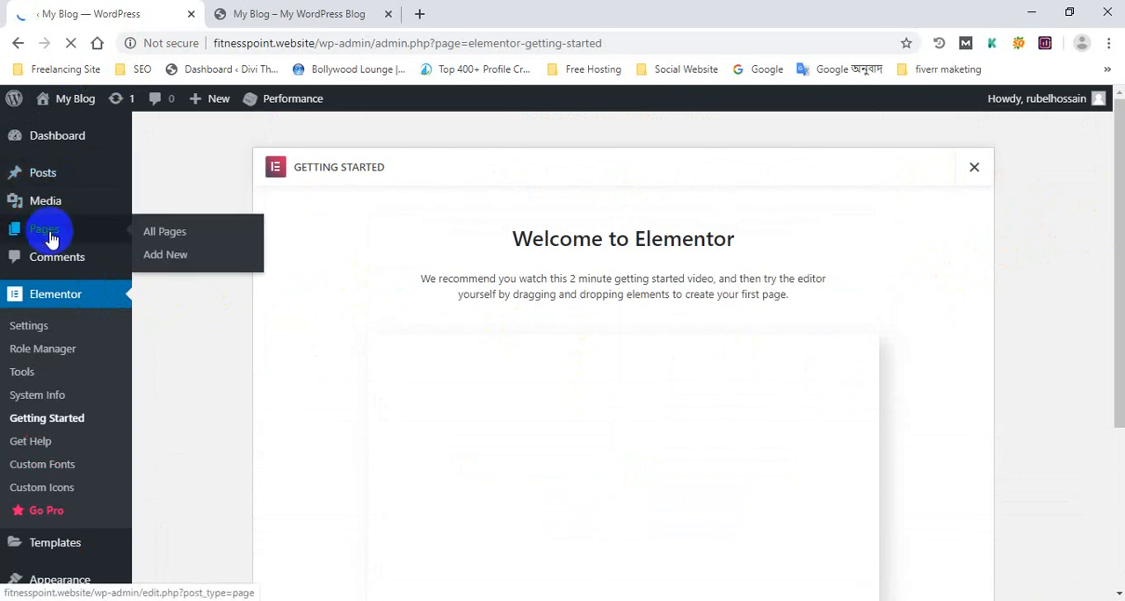
pyautogui.click(224, 238)
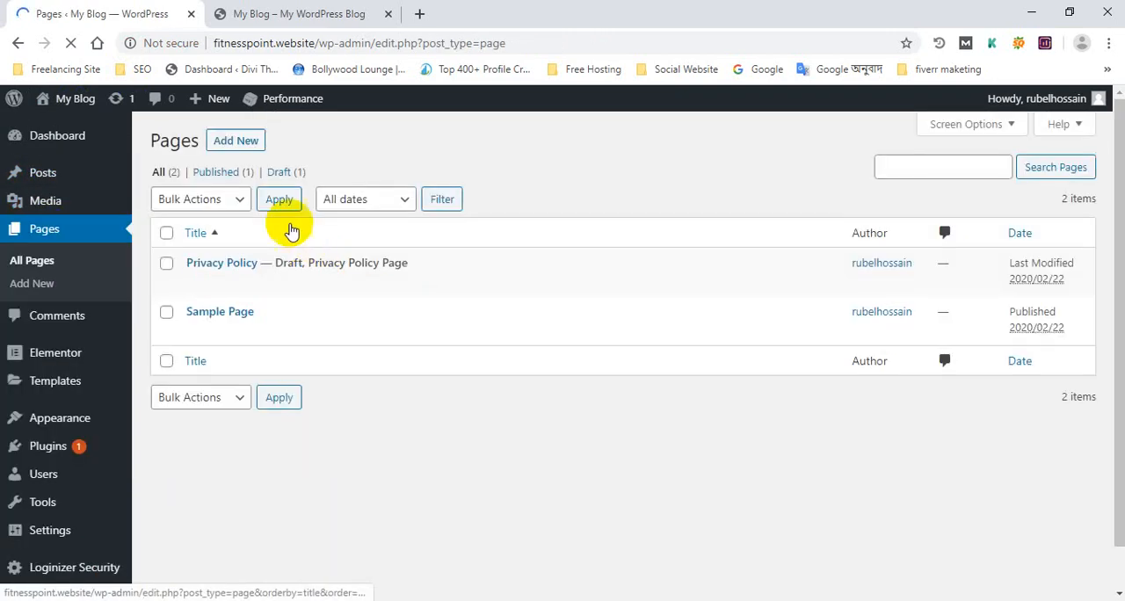
pyautogui.click(236, 142)
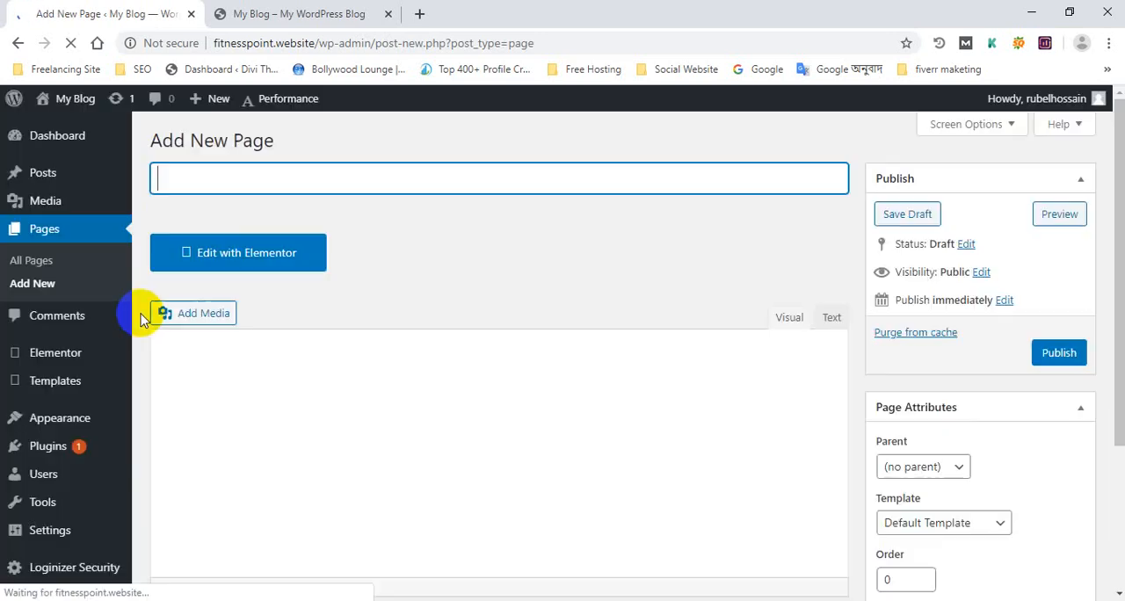
pyautogui.click(293, 266)
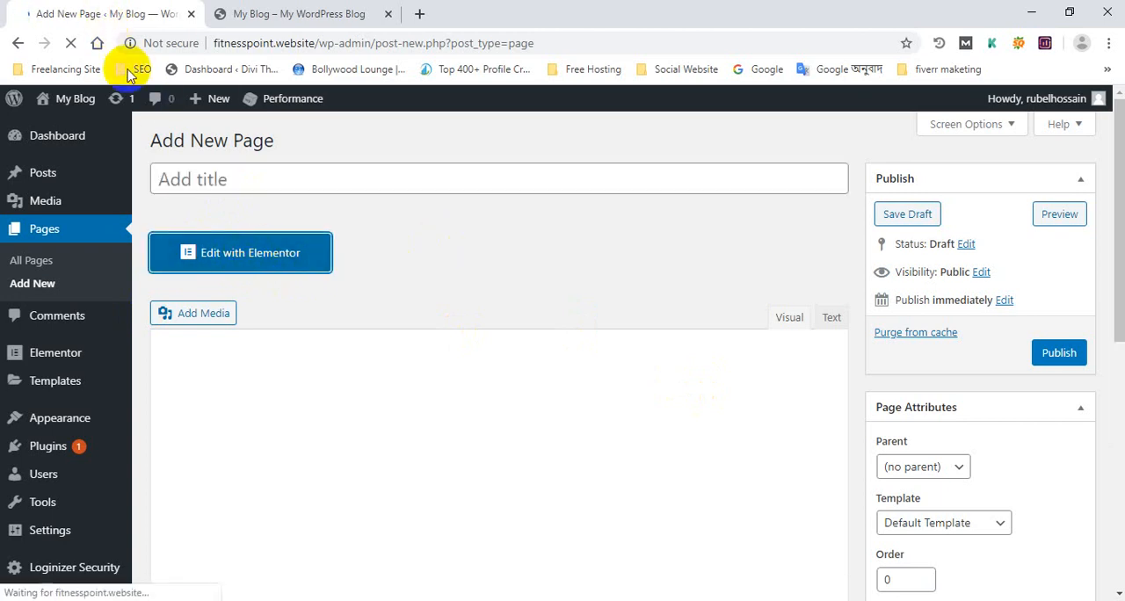
pyautogui.click(264, 264)
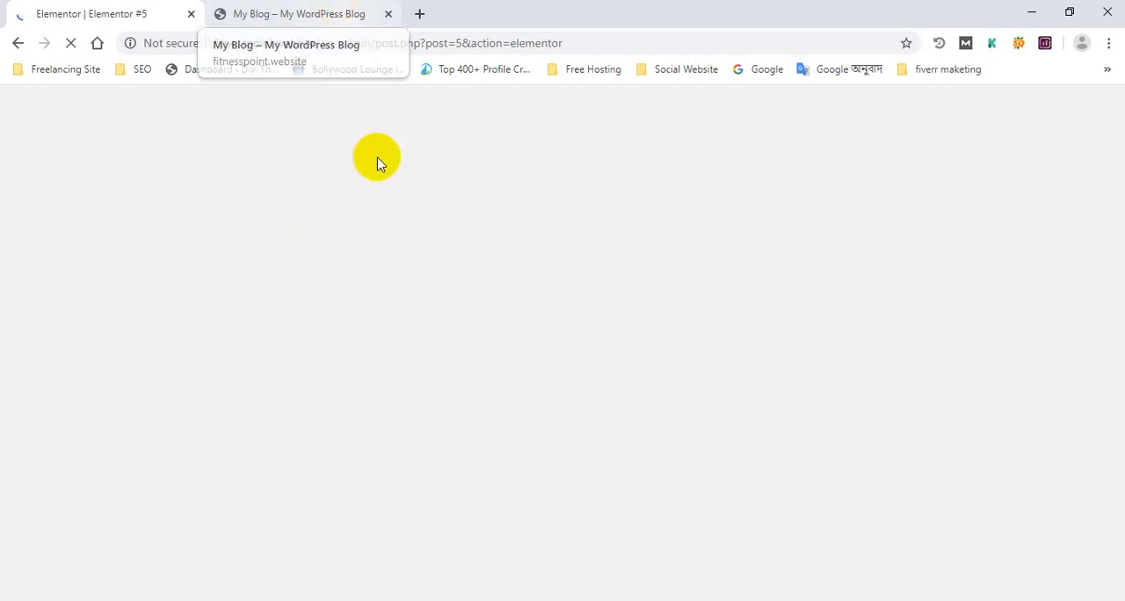
pyautogui.click(316, 9)
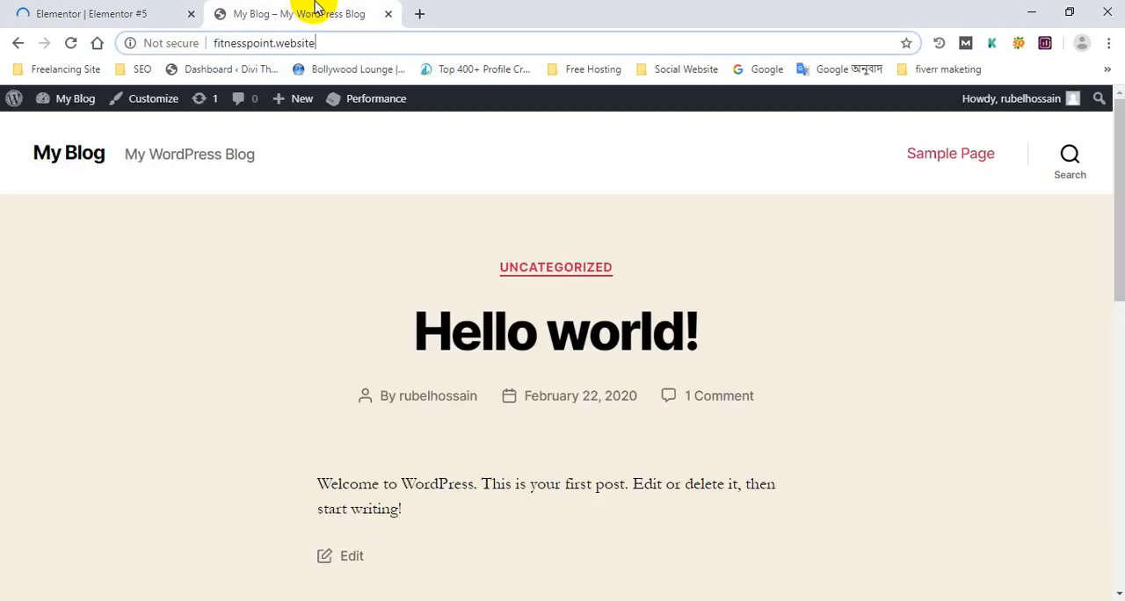
pyautogui.click(32, 7)
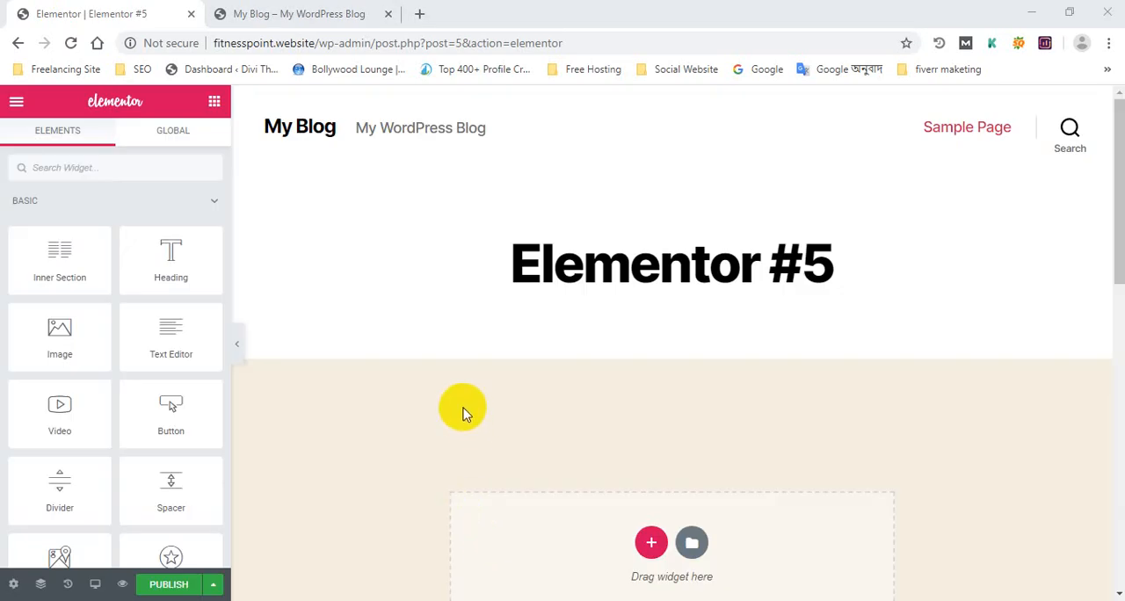
# Step: Look over the blank page in the Elementor editor, from the theme header and title down to the footer widgets
pyautogui.scroll(-10, 485, 332)
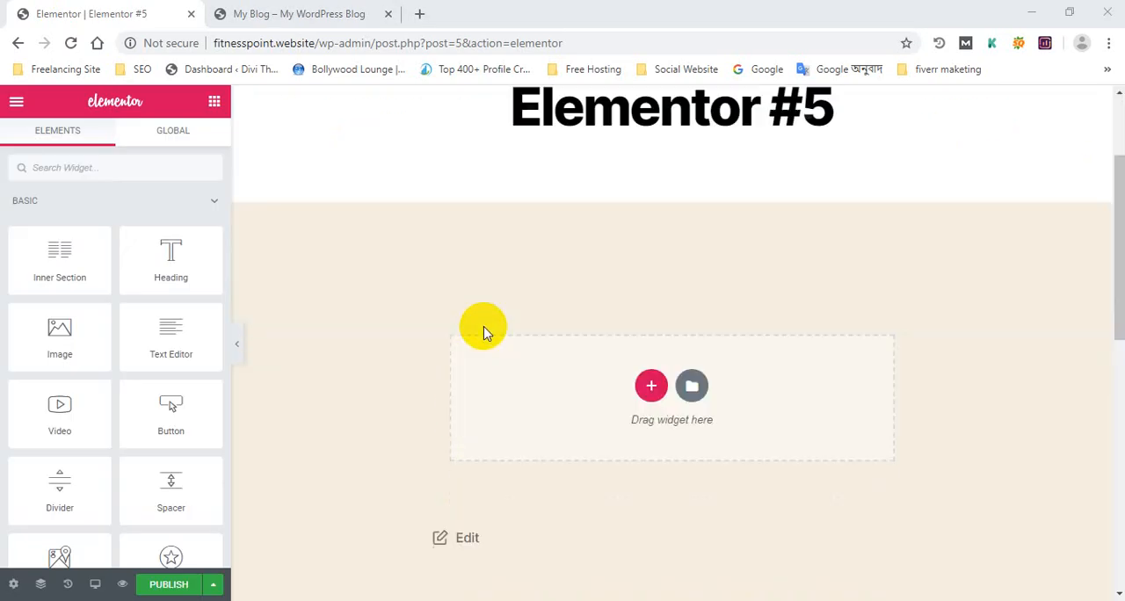
pyautogui.scroll(10, 484, 333)
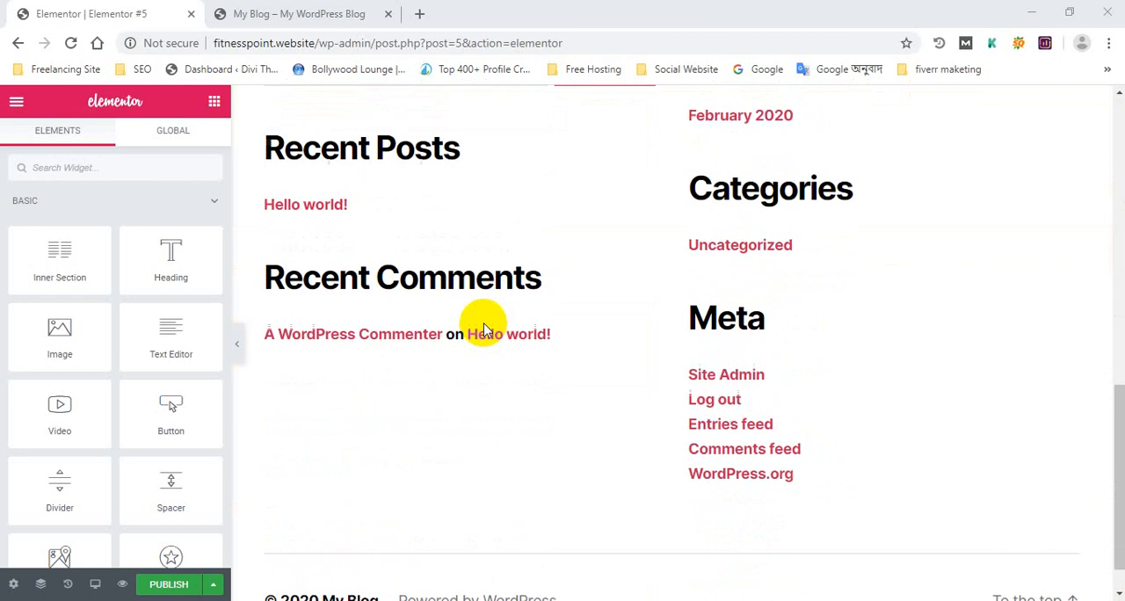
pyautogui.scroll(-3, 485, 319)
pyautogui.scroll(4, 501, 318)
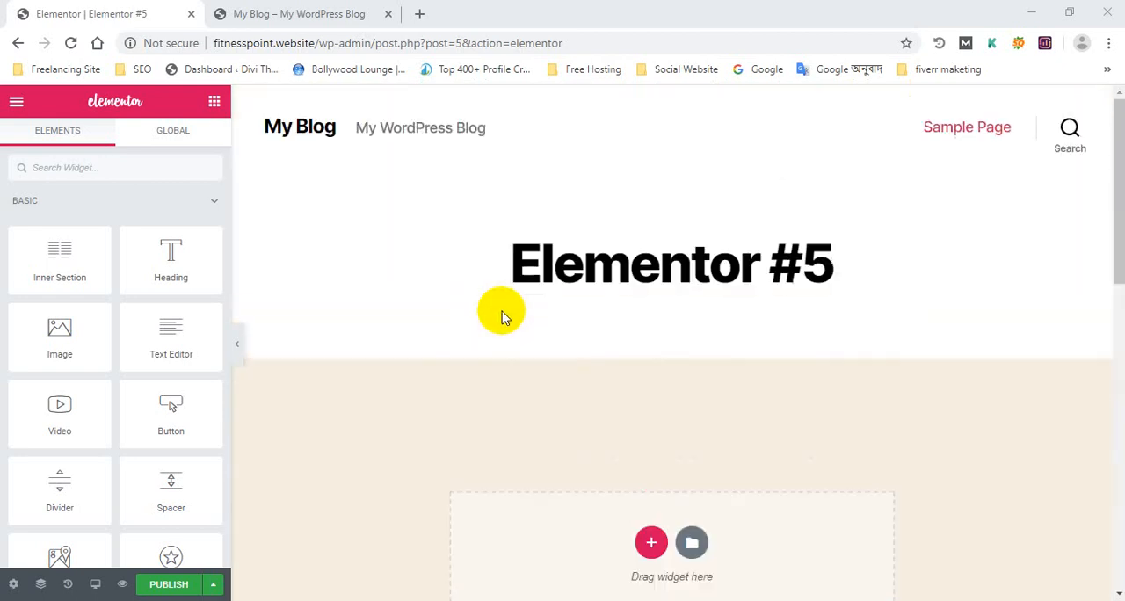
pyautogui.scroll(-6, 519, 321)
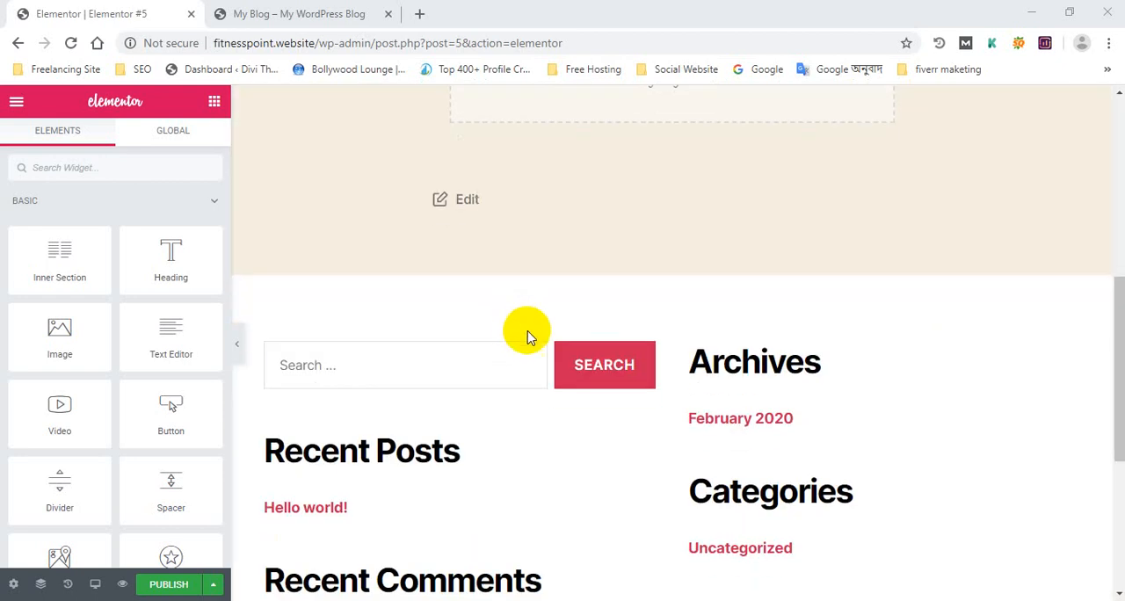
pyautogui.scroll(4, 656, 299)
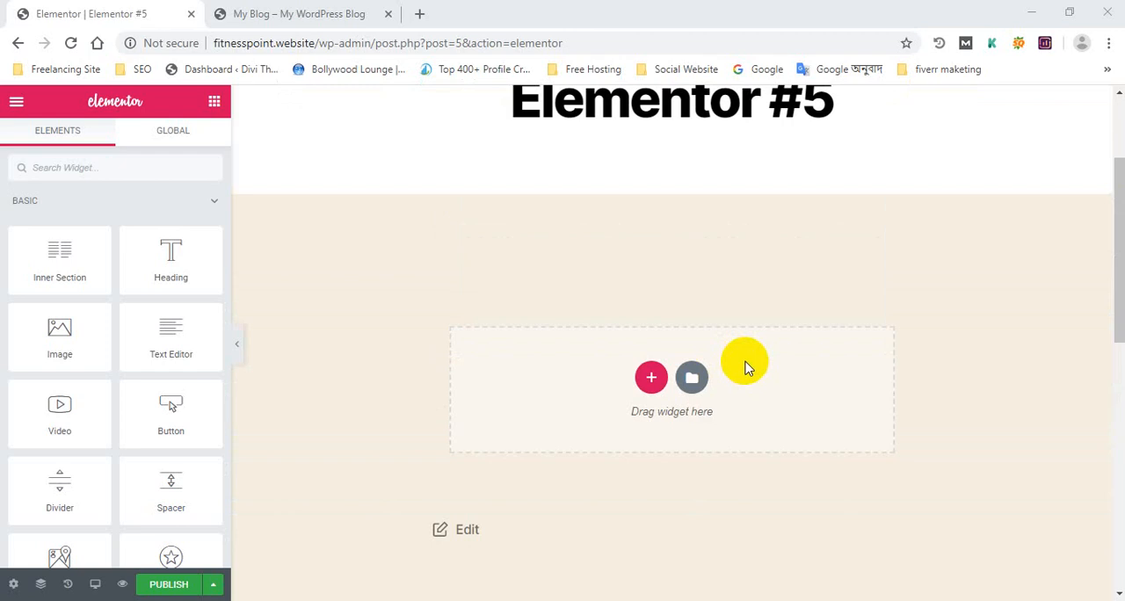
pyautogui.scroll(2, 745, 367)
pyautogui.scroll(-4, 1005, 281)
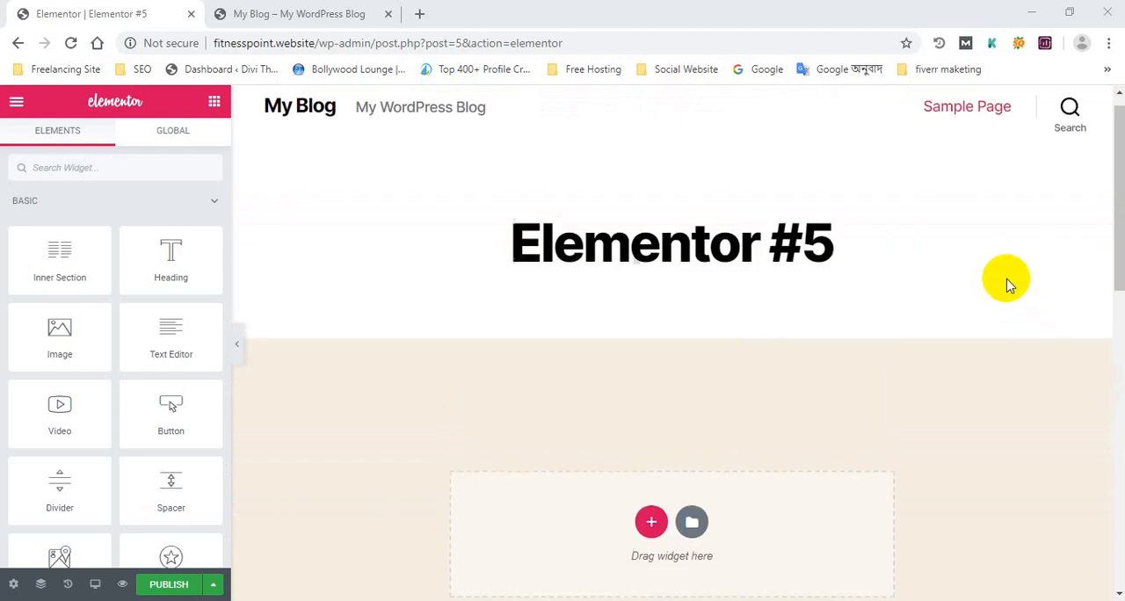
pyautogui.scroll(4, 979, 287)
pyautogui.scroll(-3, 976, 288)
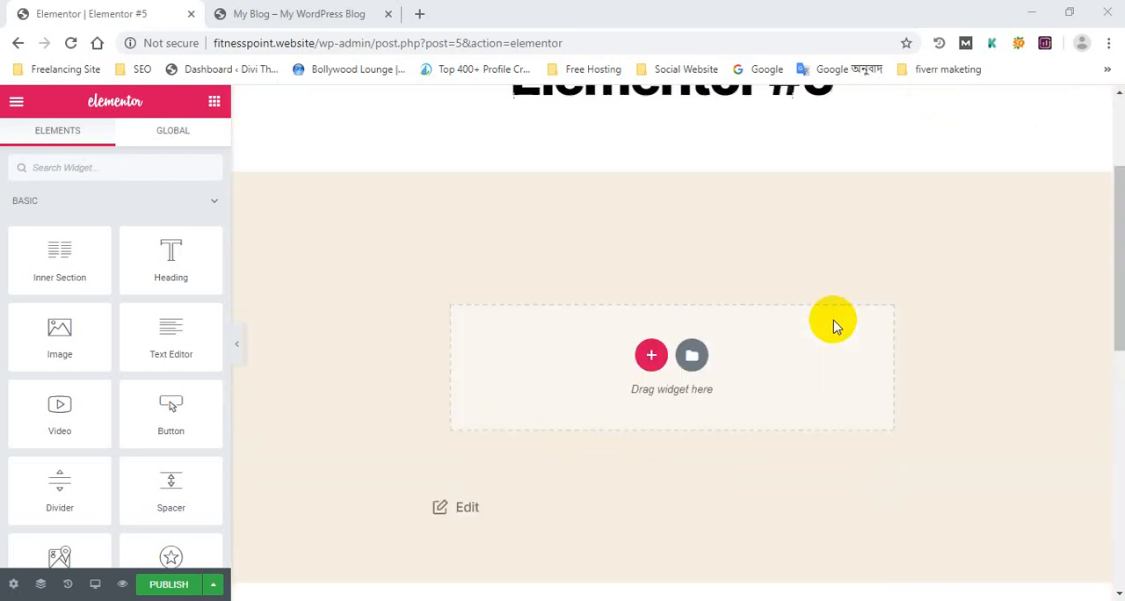
pyautogui.scroll(3, 728, 302)
pyautogui.scroll(-5, 661, 325)
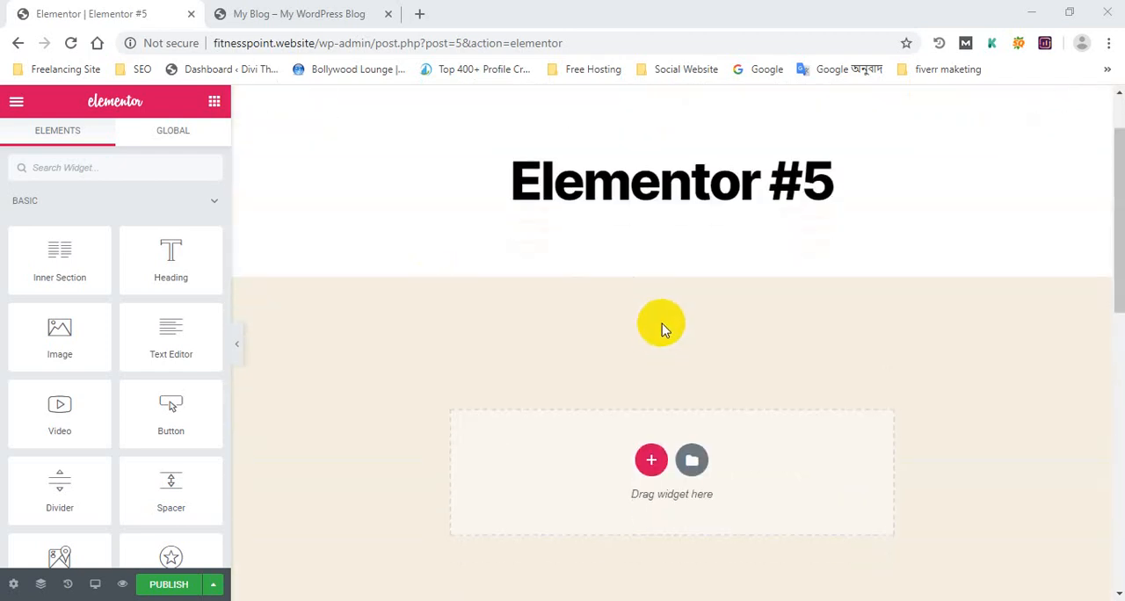
pyautogui.scroll(4, 743, 299)
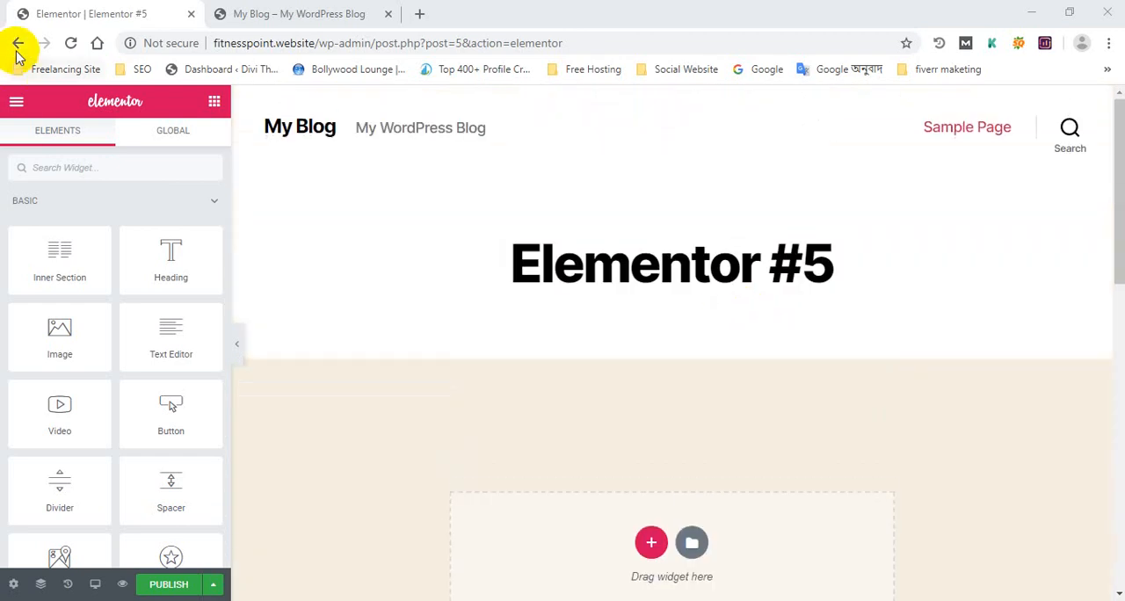
# Step: Leave the Elementor editor and open the page for adding new plugins
pyautogui.click(18, 43)
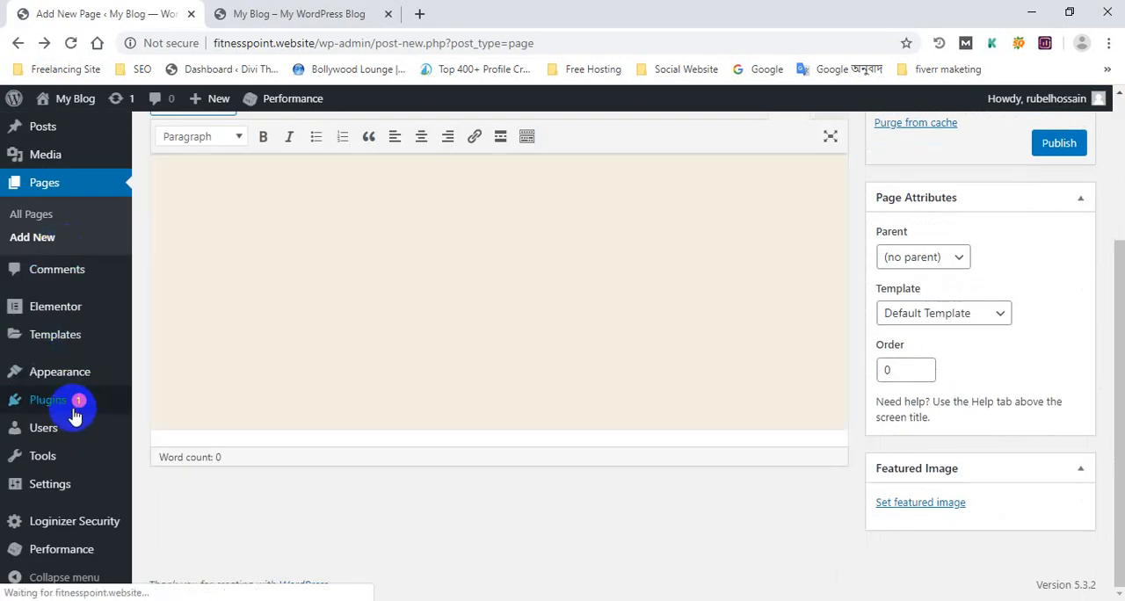
pyautogui.moveTo(78, 404)
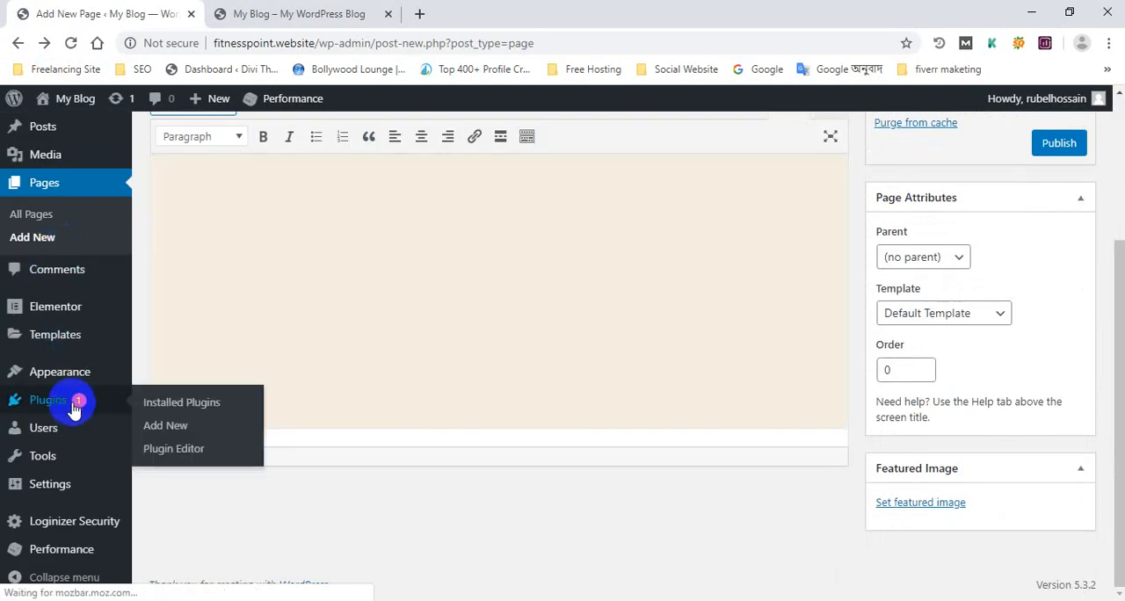
pyautogui.click(176, 437)
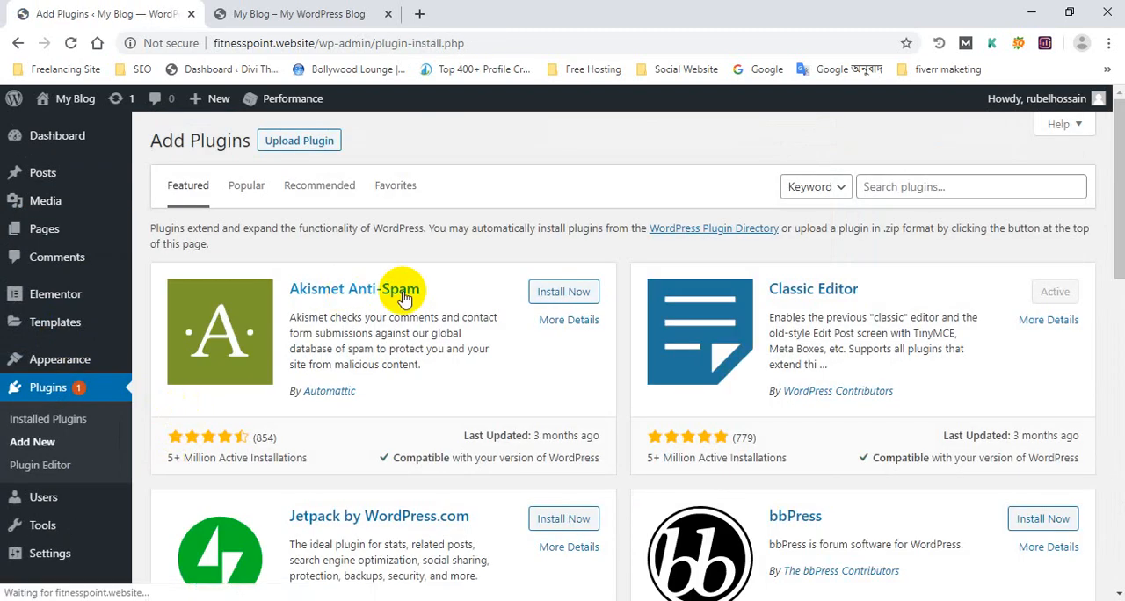
pyautogui.click(315, 9)
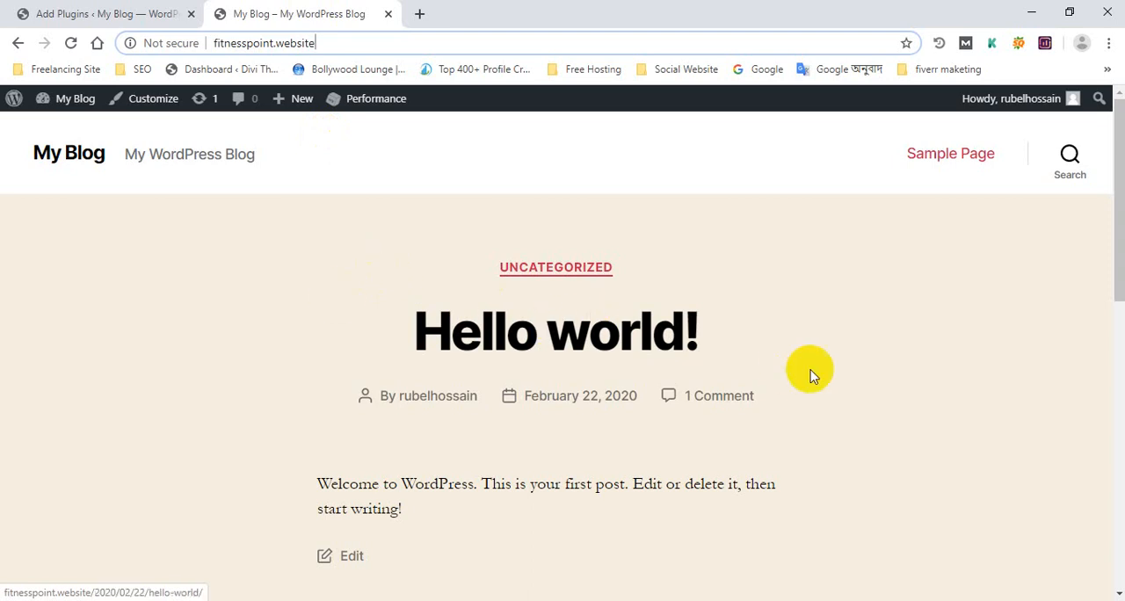
pyautogui.click(75, 9)
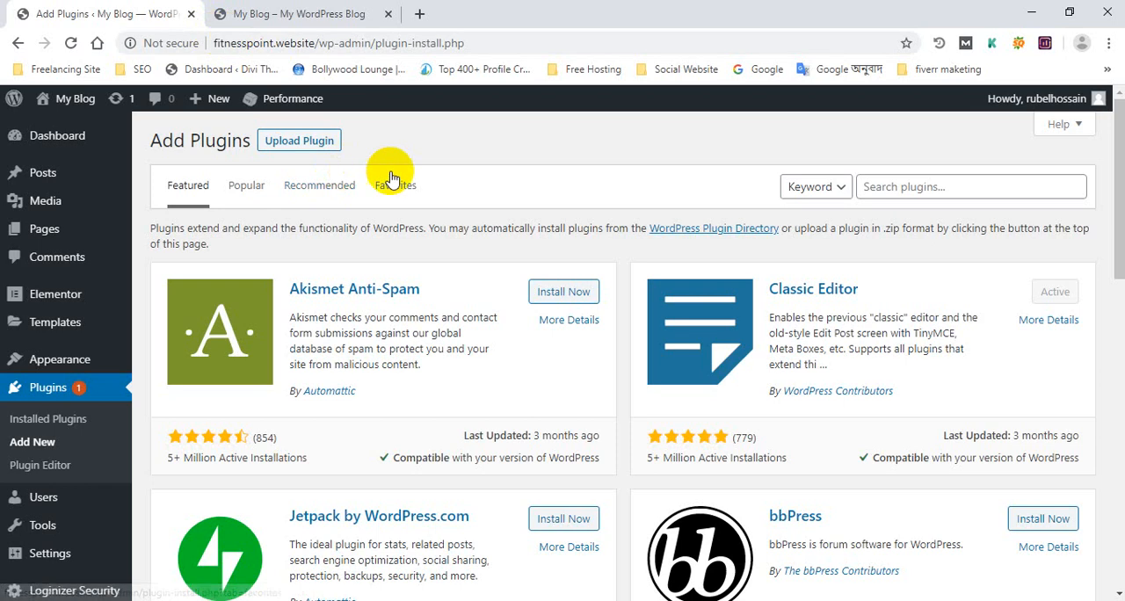
pyautogui.click(327, 10)
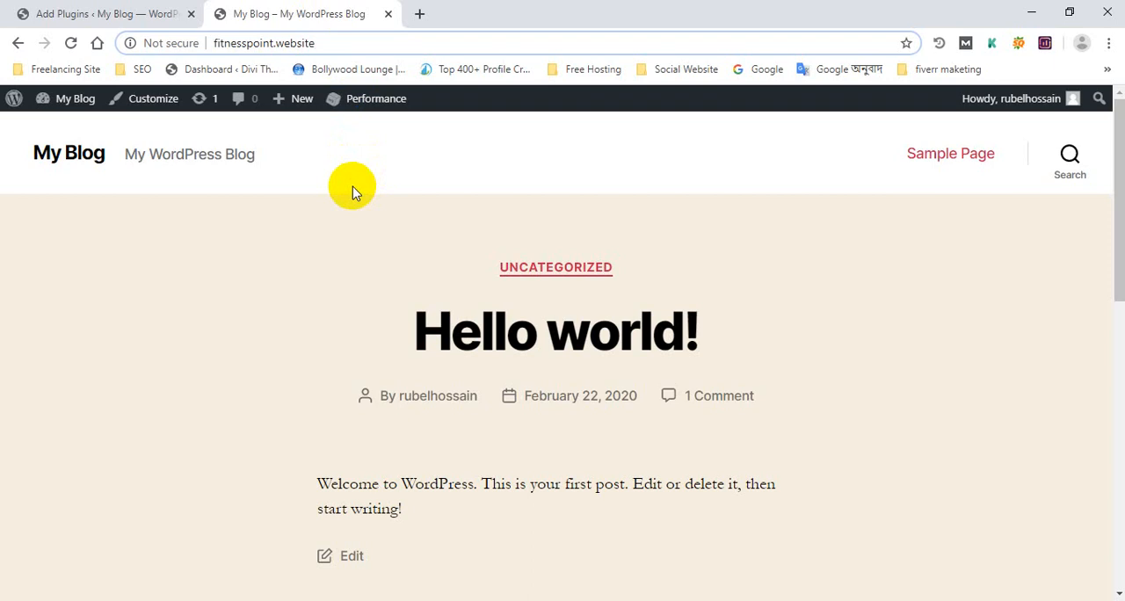
pyautogui.click(88, 9)
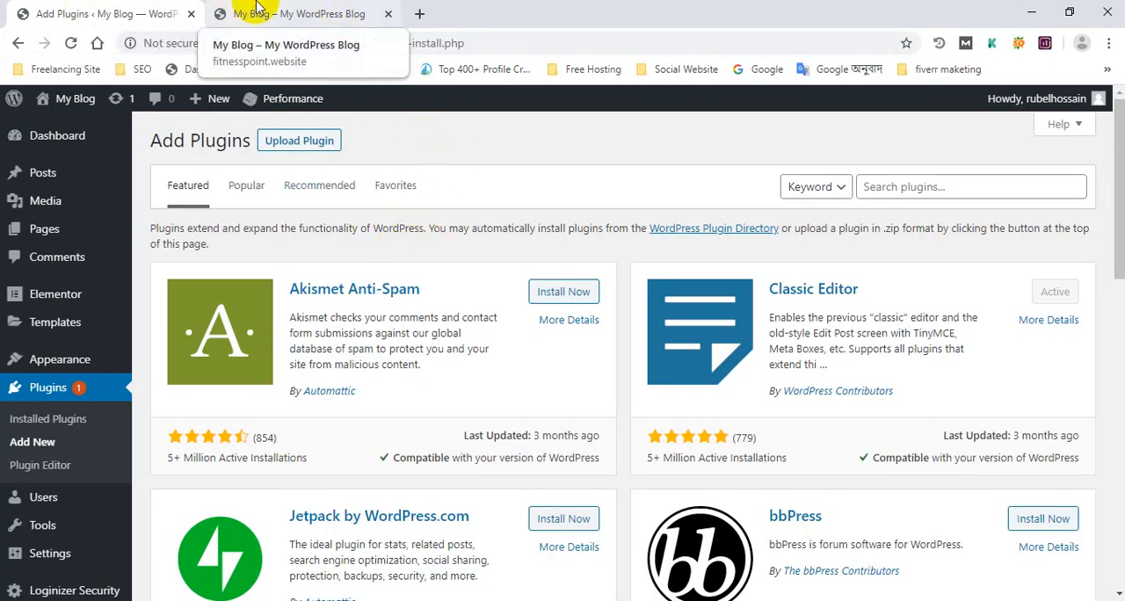
pyautogui.click(290, 13)
pyautogui.click(167, 13)
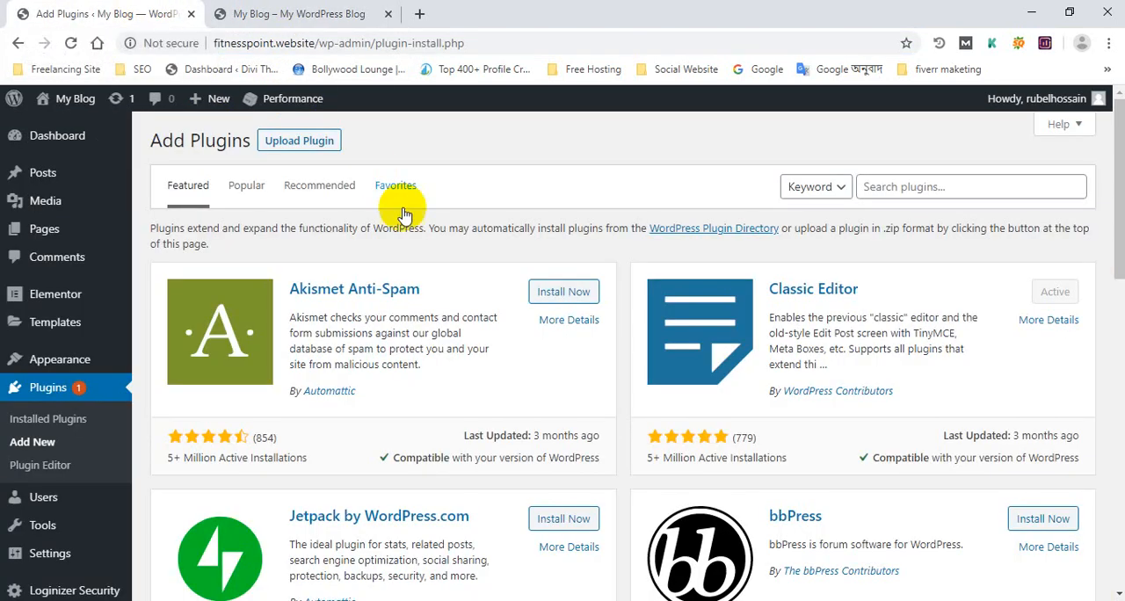
# Step: Search the plugin directory for "element envato", then install and activate Envato Elements – Photos & Elementor Templates
pyautogui.click(914, 184)
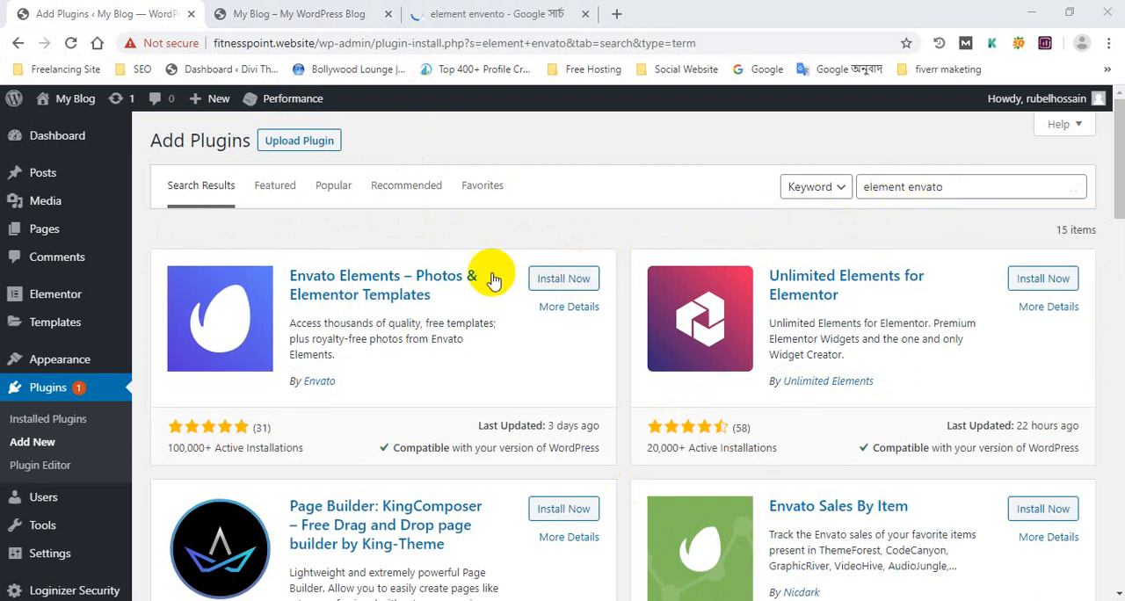
pyautogui.click(560, 281)
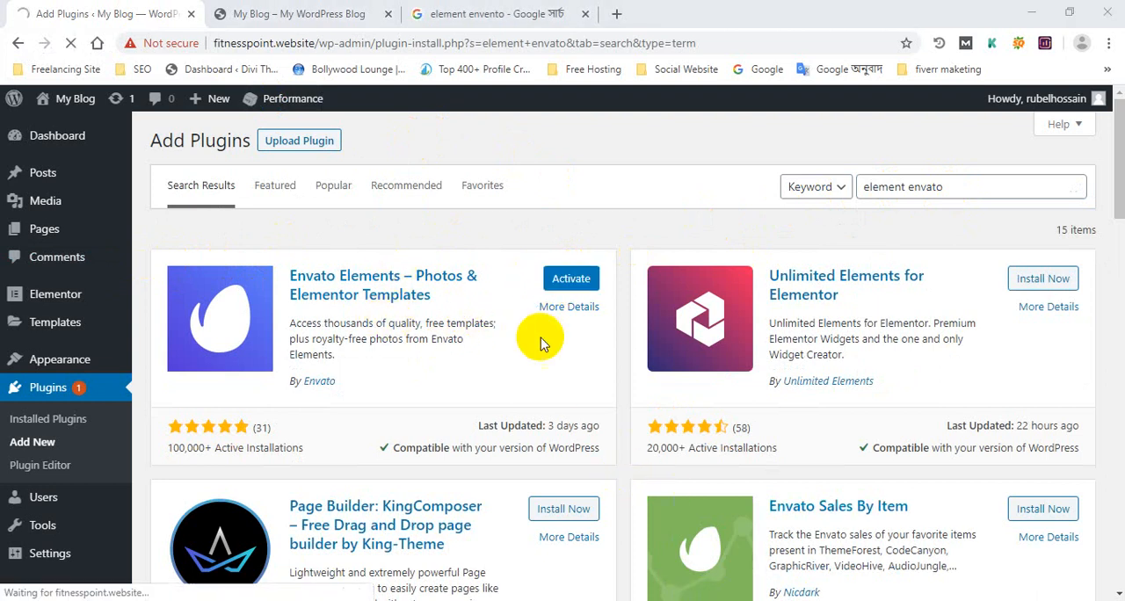
pyautogui.click(572, 279)
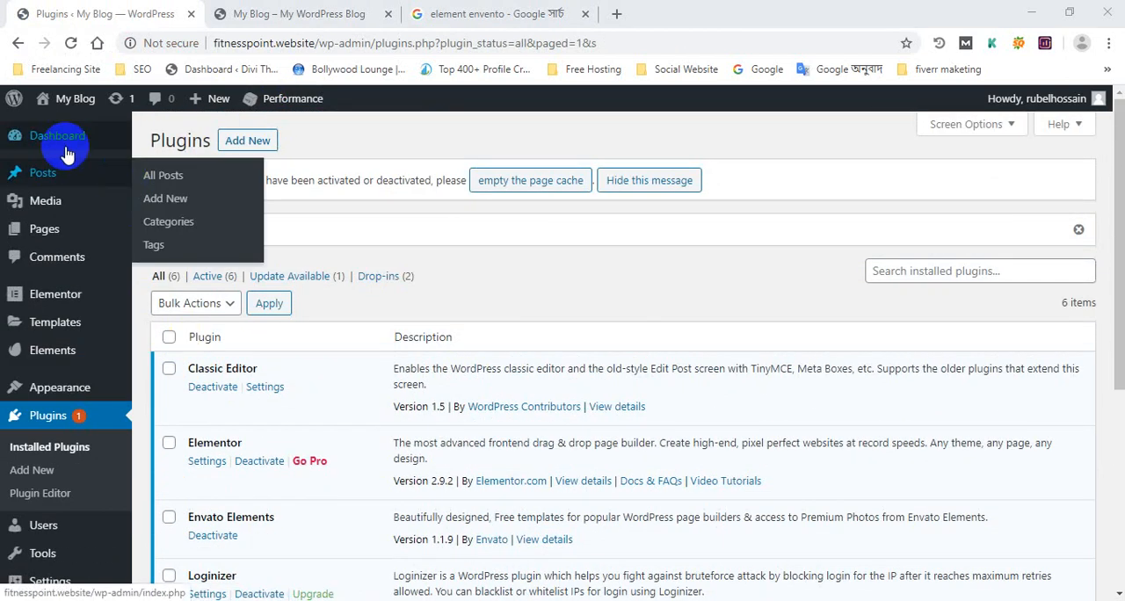
# Step: Create another new page, open it with Elementor and look over its empty widget area
pyautogui.moveTo(45, 232)
pyautogui.click(160, 256)
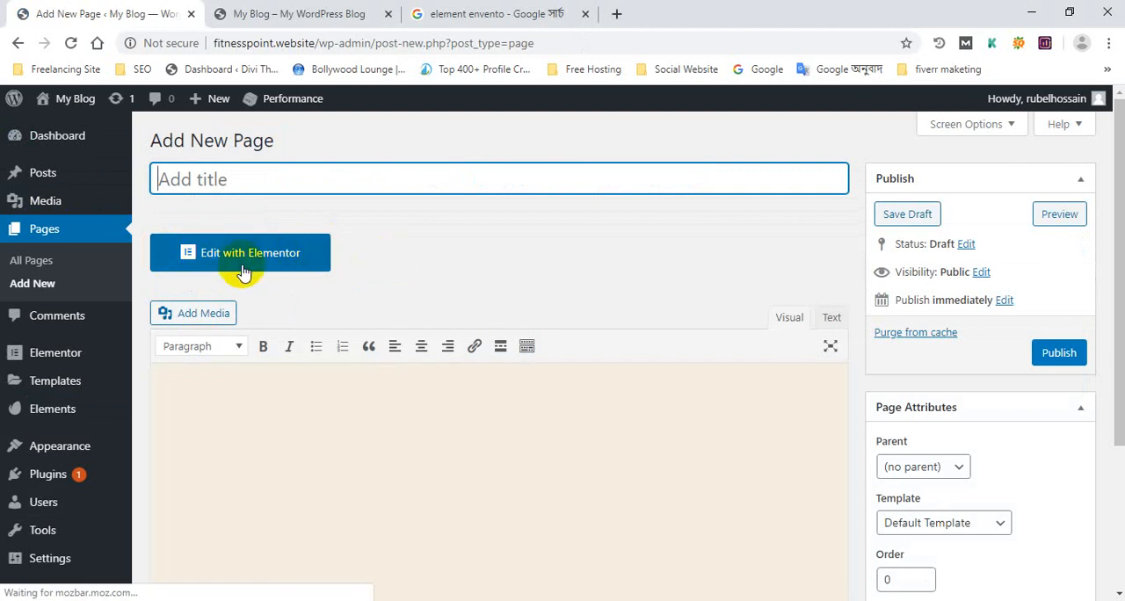
pyautogui.click(243, 268)
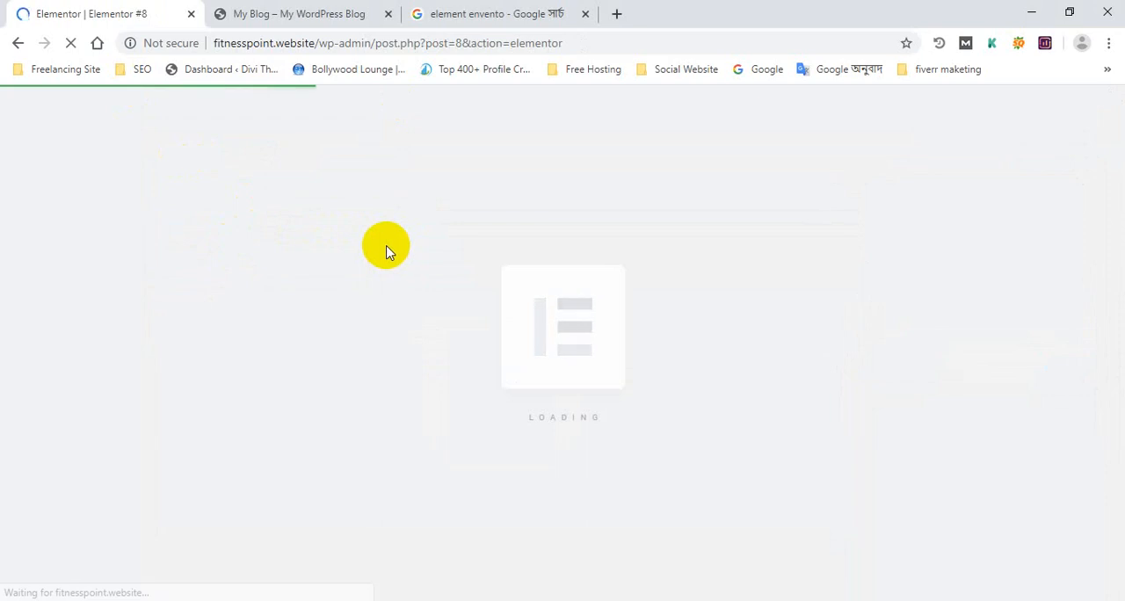
pyautogui.scroll(-4, 651, 370)
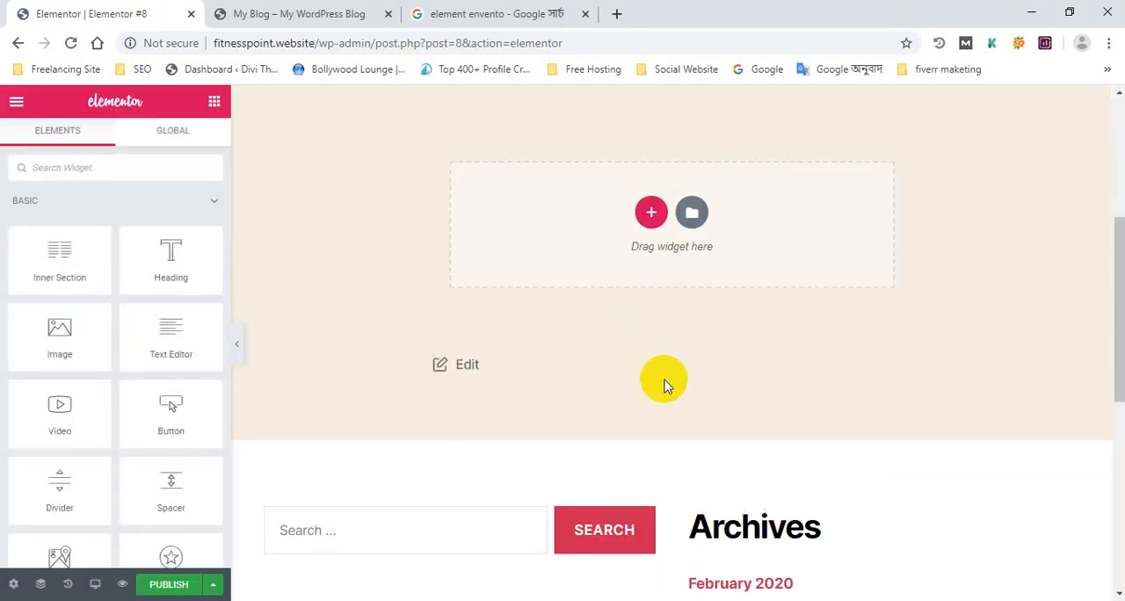
# Step: Leave the Elementor editor and open the Envato Elements plugin's page in the WordPress admin
pyautogui.click(18, 44)
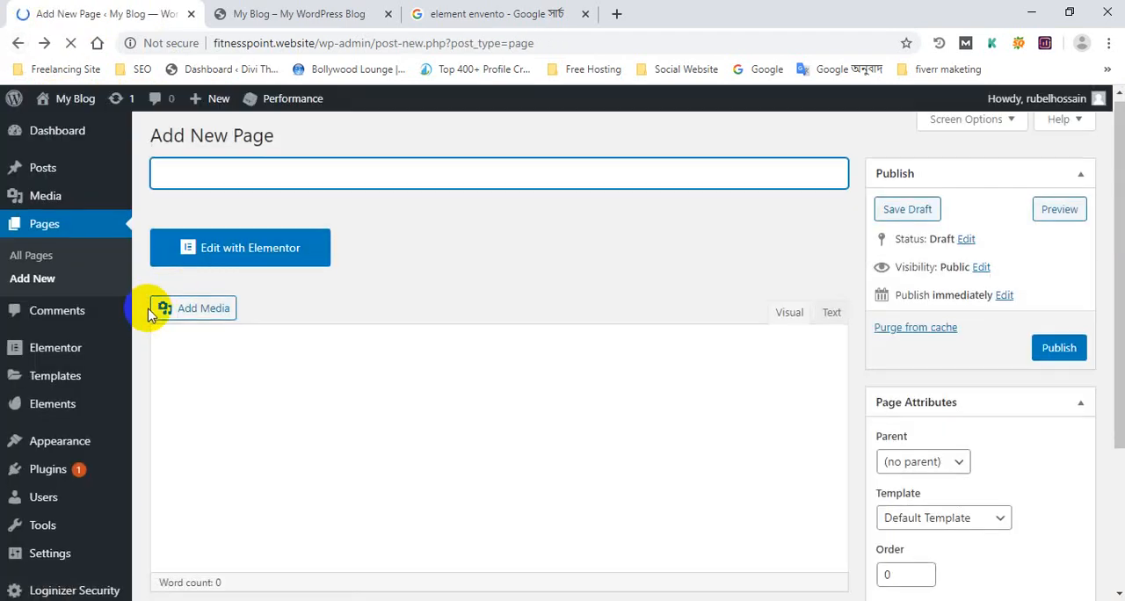
pyautogui.scroll(-3, 106, 292)
pyautogui.moveTo(83, 413)
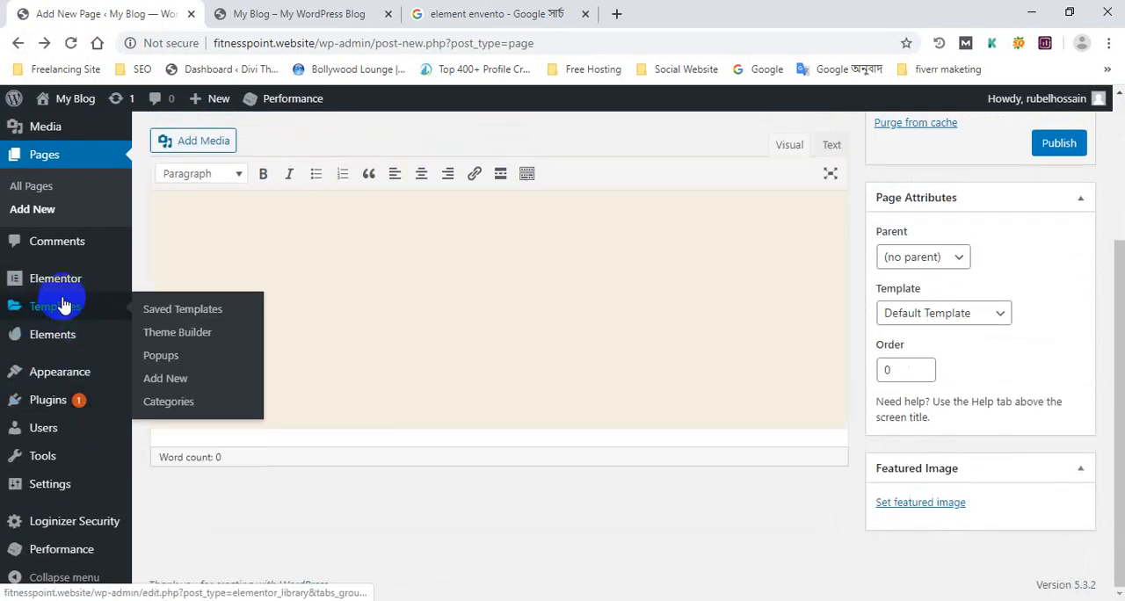
pyautogui.click(78, 344)
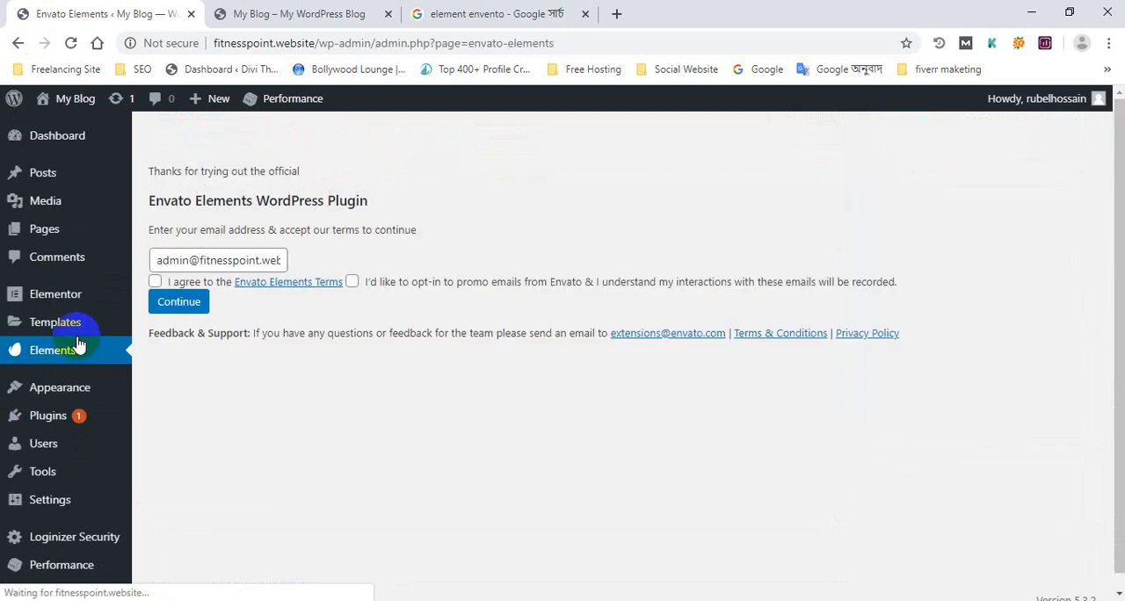
# Step: Look over the Envato Elements registration form and open the Gmail inbox in a new browser tab
pyautogui.scroll(-1, 542, 378)
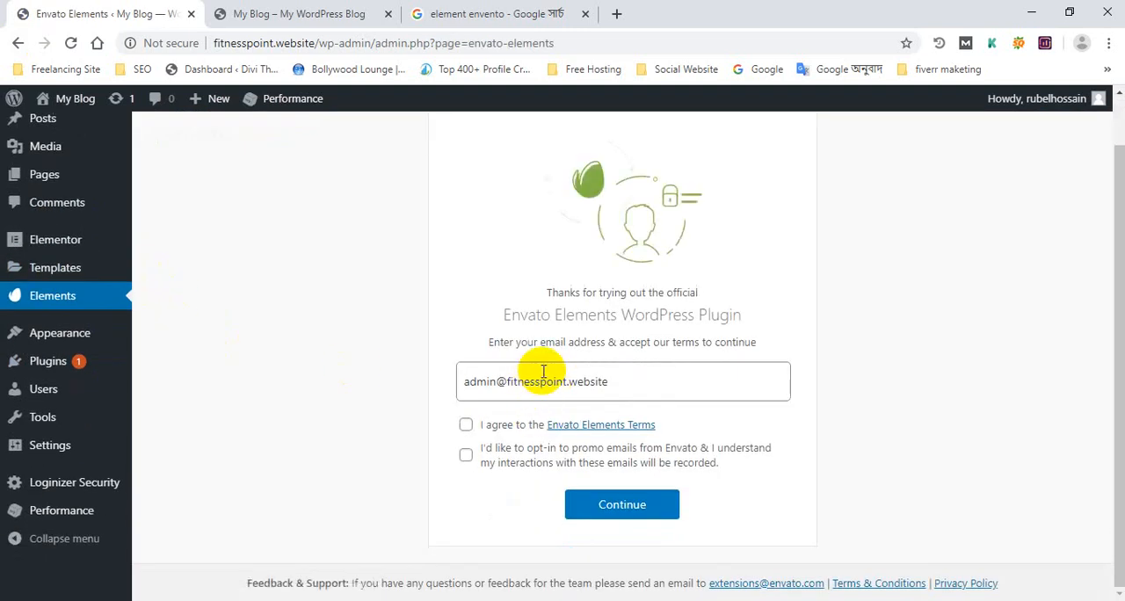
pyautogui.scroll(1, 327, 323)
pyautogui.scroll(-1, 327, 323)
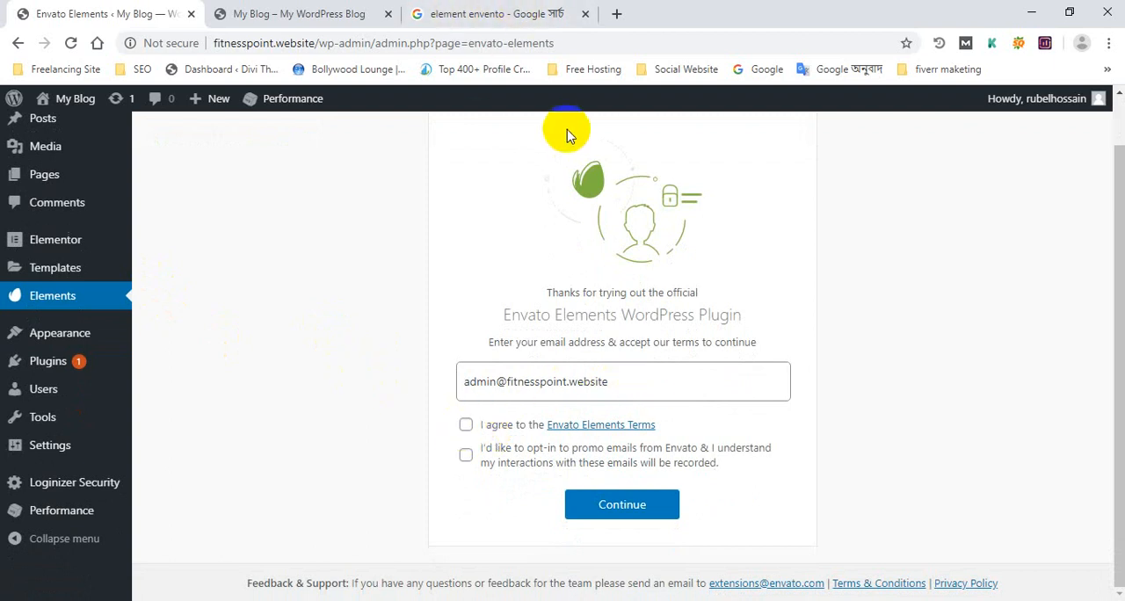
pyautogui.click(619, 14)
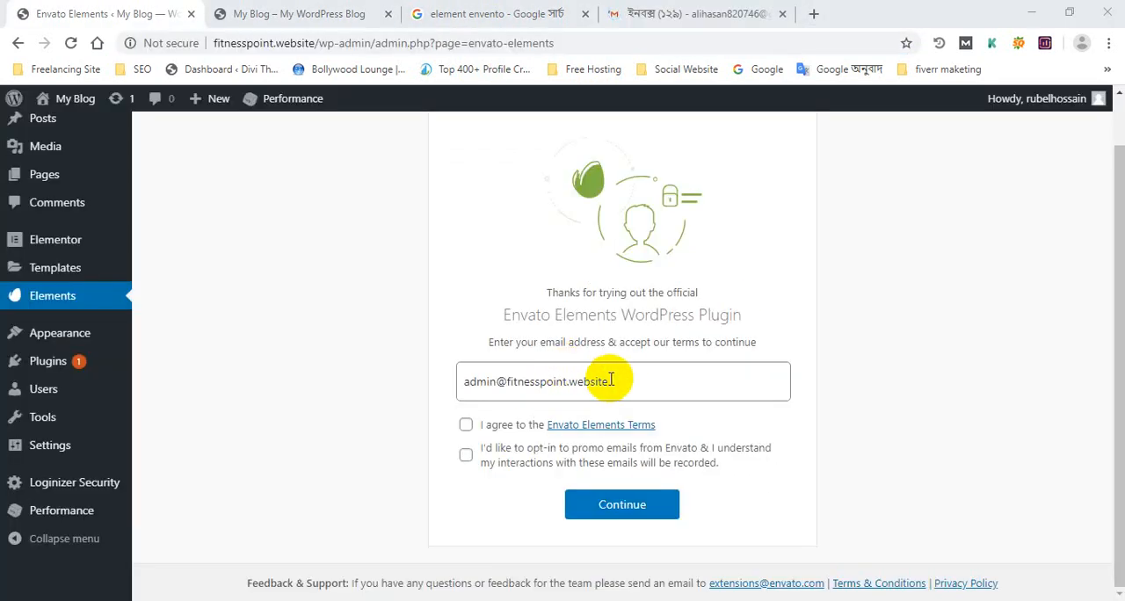
# Step: Register the plugin with the pasted personal e-mail address, agreeing to the Envato Elements Terms and opting in to promo e-mails
pyautogui.moveTo(612, 379); pyautogui.dragTo(469, 379)
pyautogui.rightClick(490, 383)
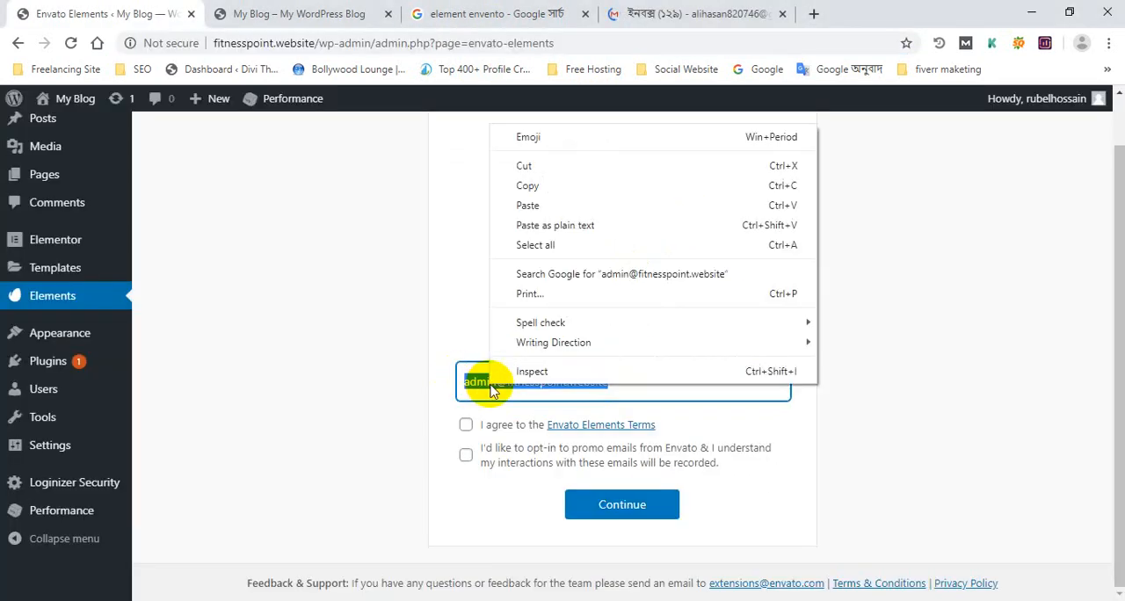
pyautogui.click(545, 214)
pyautogui.click(465, 424)
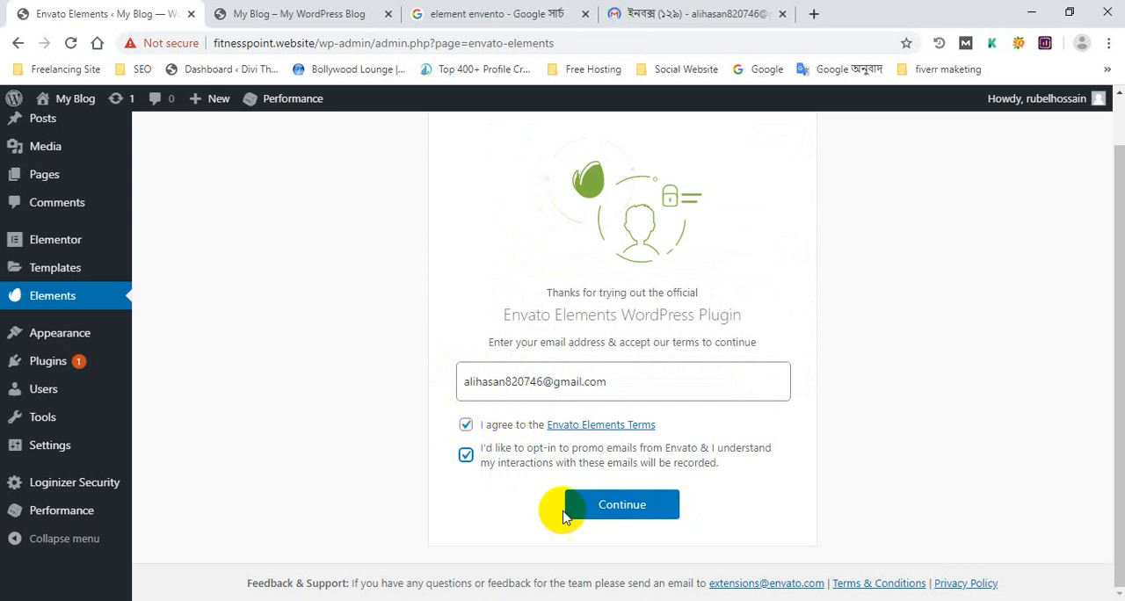
pyautogui.click(623, 517)
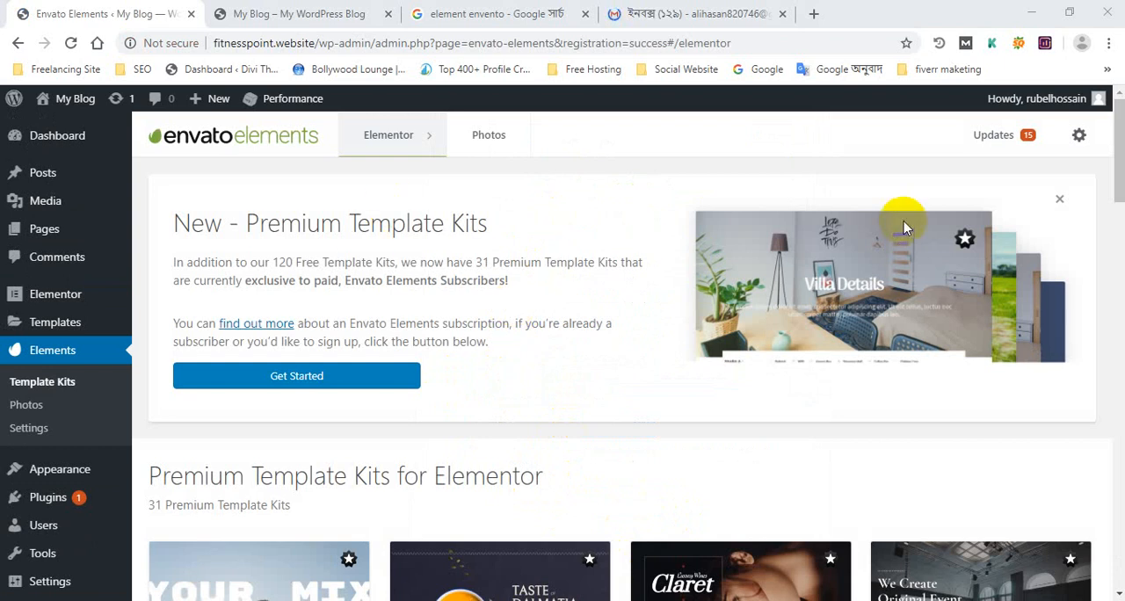
# Step: Open the Envato Elements subscription verification form, check the Gmail inbox and dismiss its desktop notification prompt
pyautogui.click(309, 379)
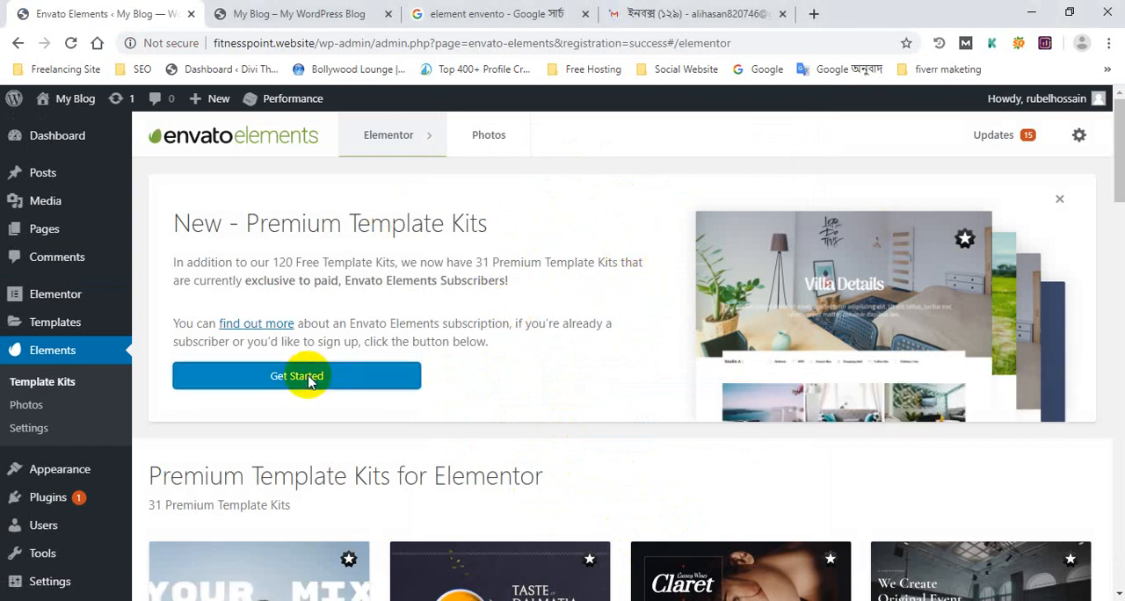
pyautogui.click(366, 14)
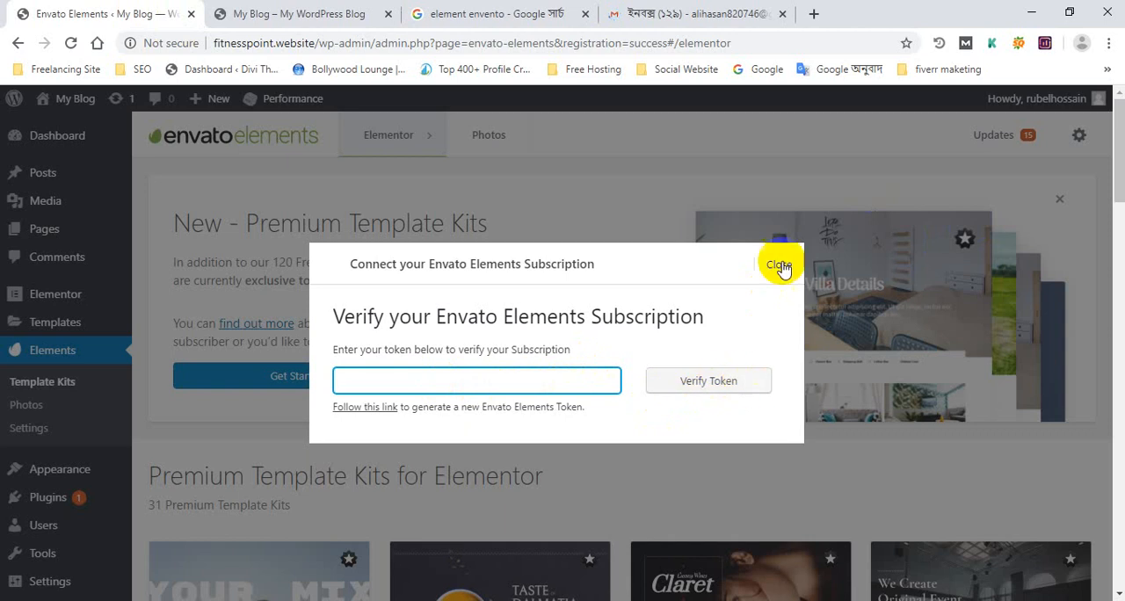
pyautogui.click(753, 12)
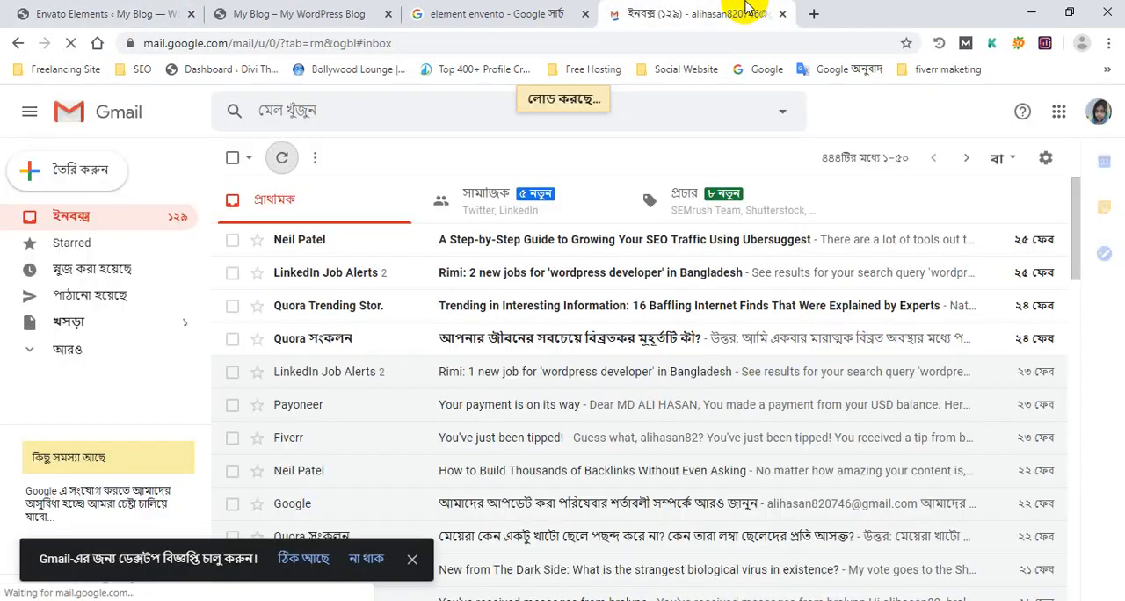
pyautogui.click(279, 10)
pyautogui.click(164, 12)
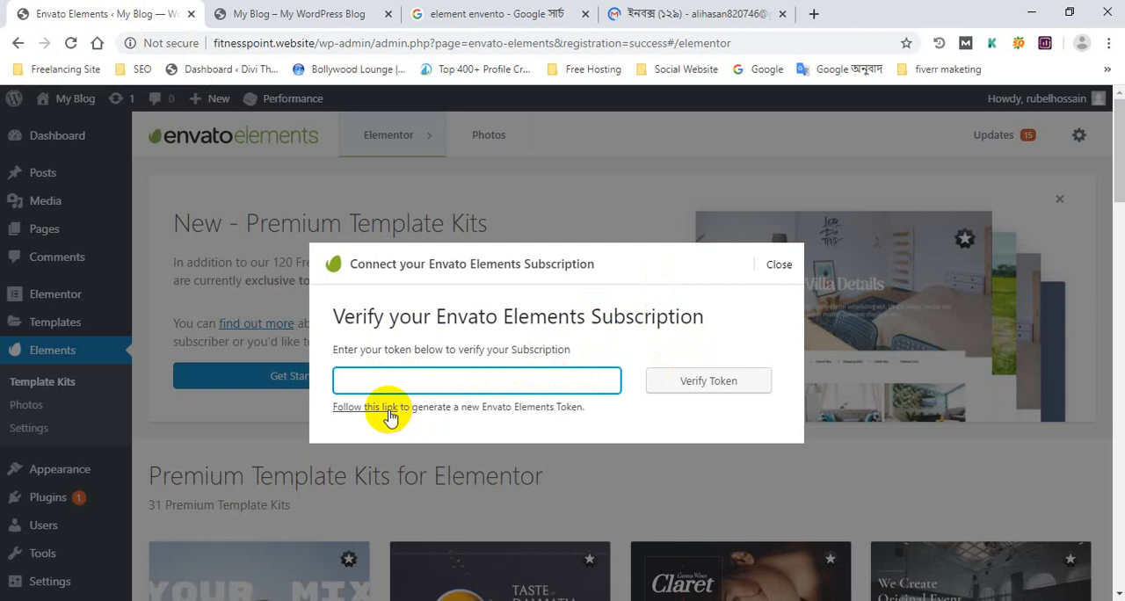
pyautogui.click(738, 7)
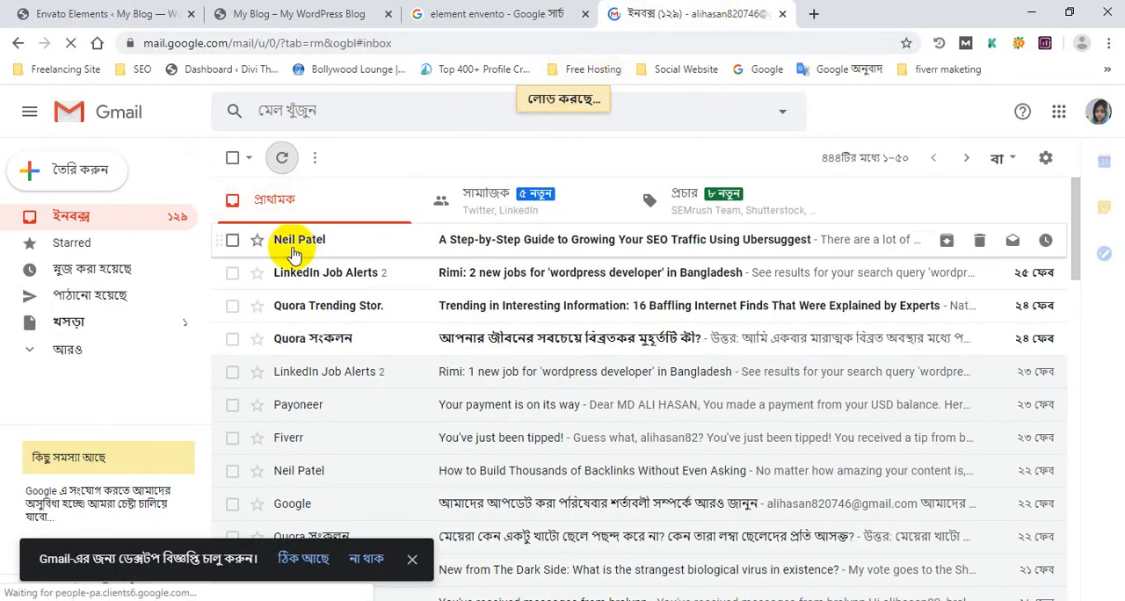
pyautogui.click(412, 559)
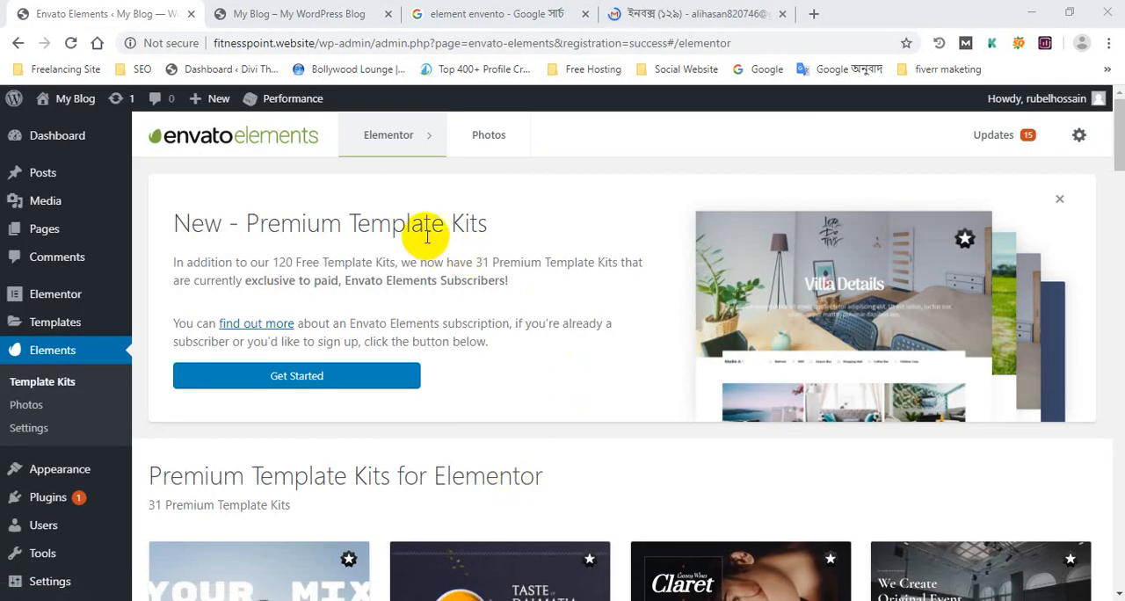
# Step: Dismiss the New - Premium Template Kits banner and browse the premium template kits for Elementor
pyautogui.click(1061, 203)
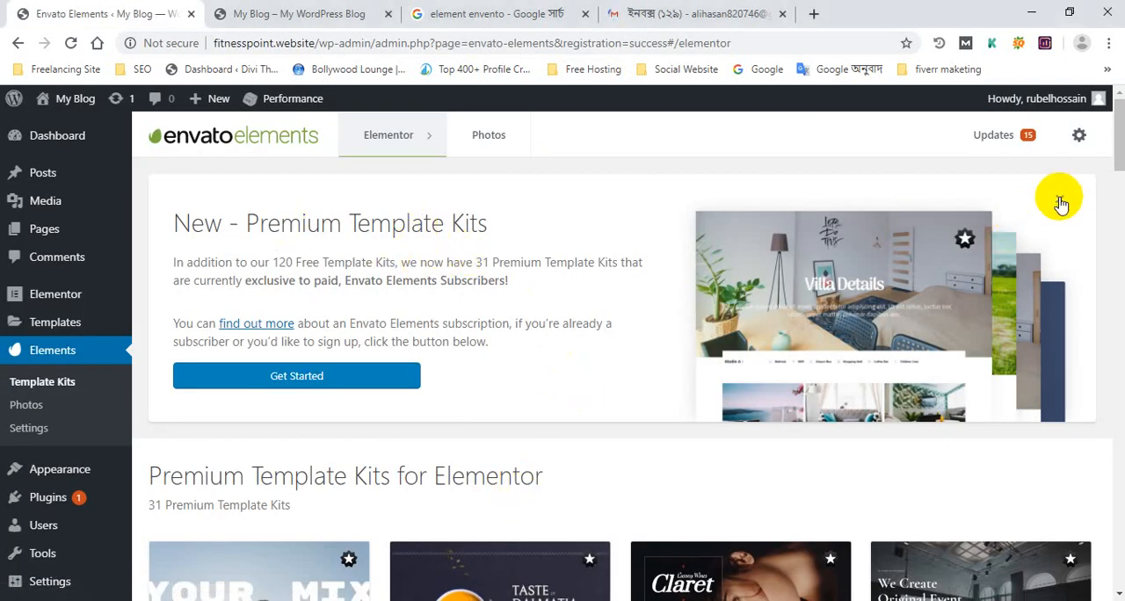
pyautogui.scroll(-5, 422, 241)
pyautogui.scroll(5, 312, 259)
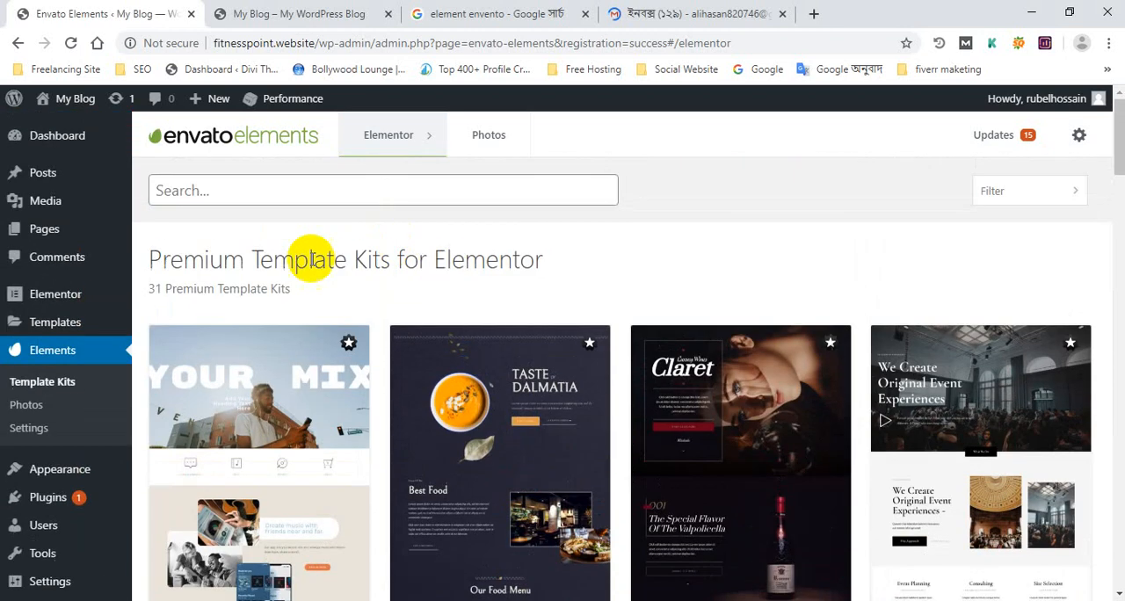
pyautogui.scroll(-4, 416, 279)
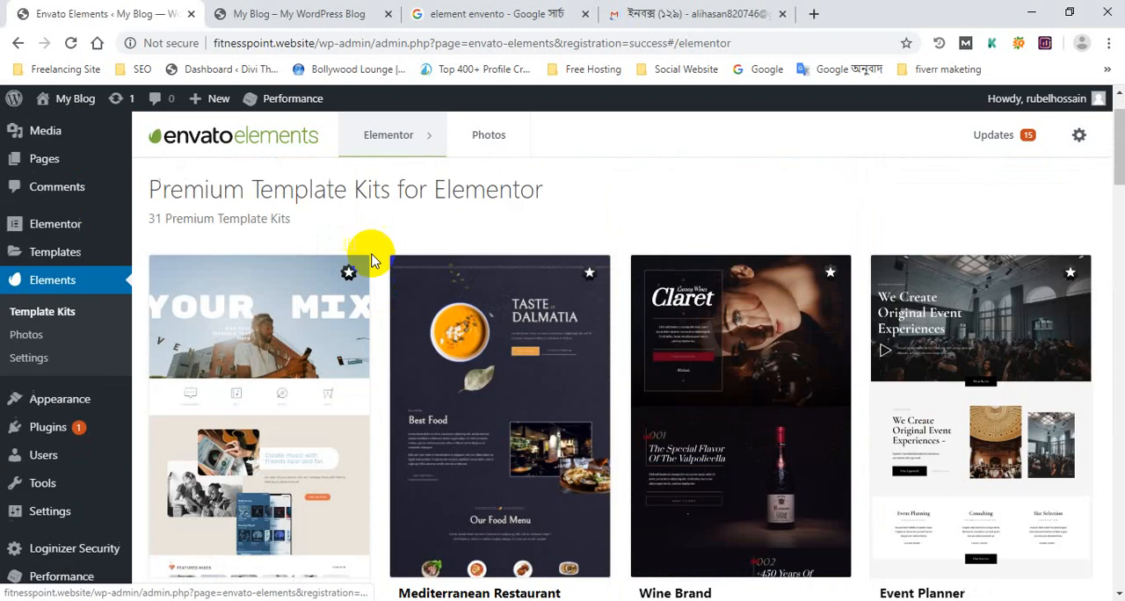
pyautogui.scroll(-5, 377, 252)
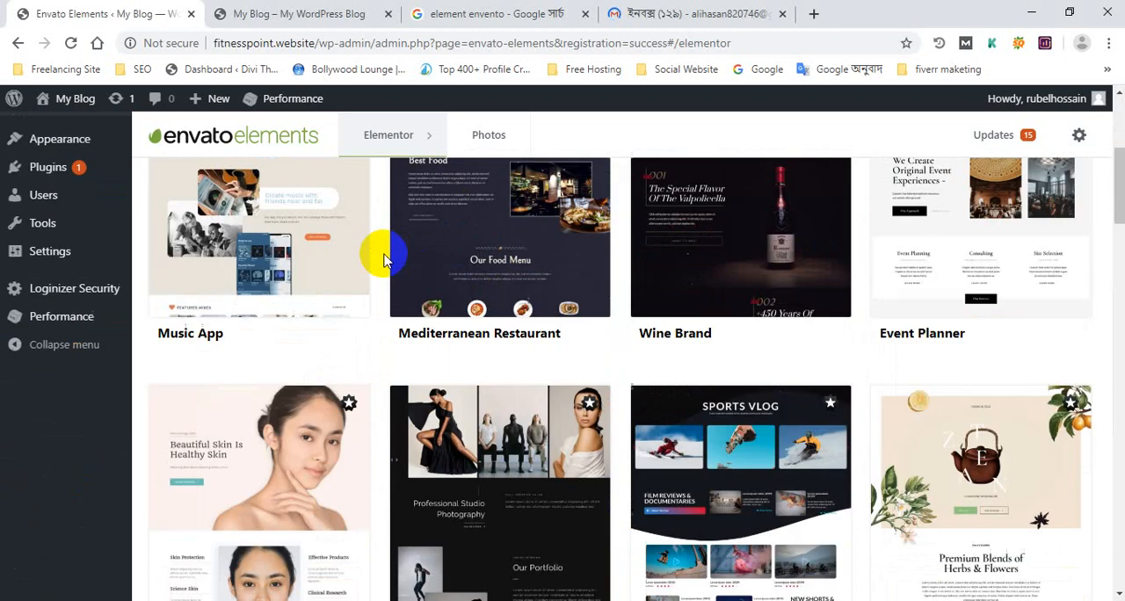
pyautogui.scroll(-10, 377, 251)
pyautogui.scroll(-15, 387, 269)
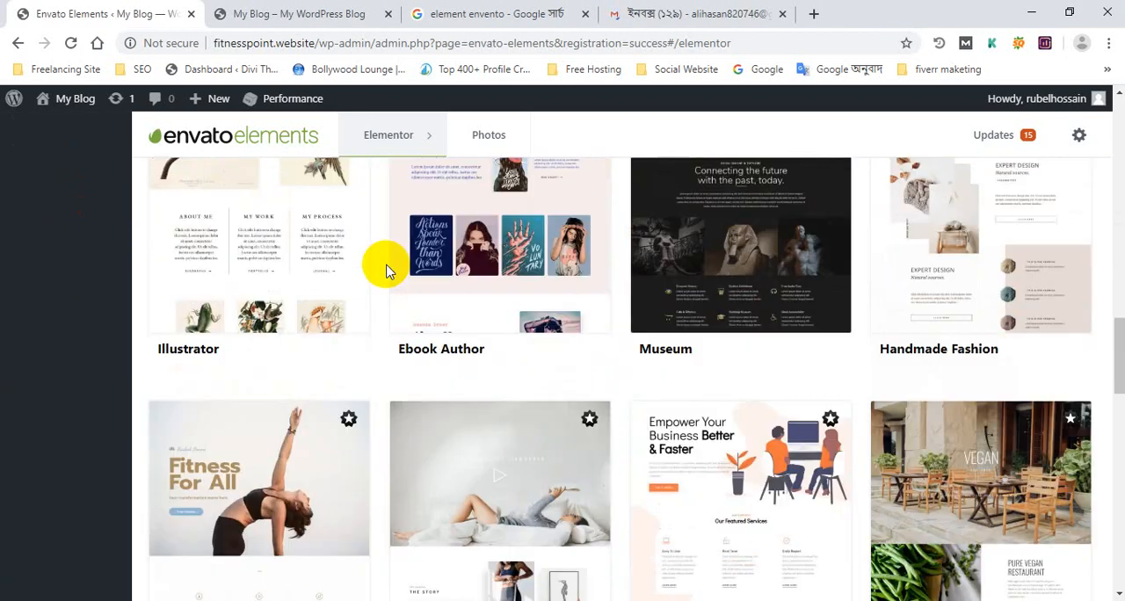
pyautogui.scroll(20, 387, 268)
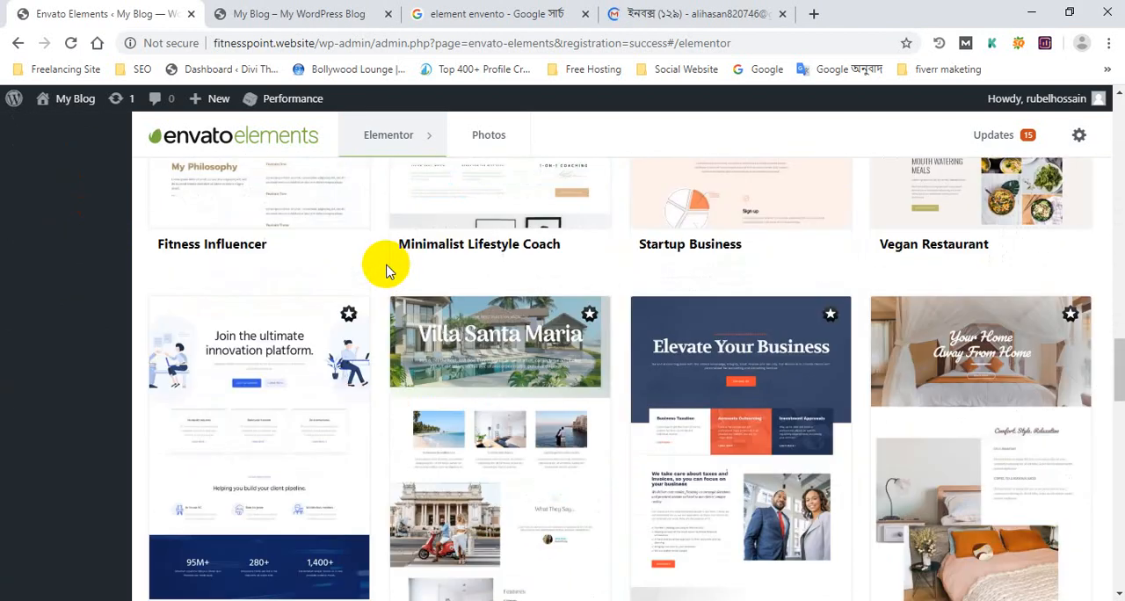
pyautogui.scroll(6, 386, 268)
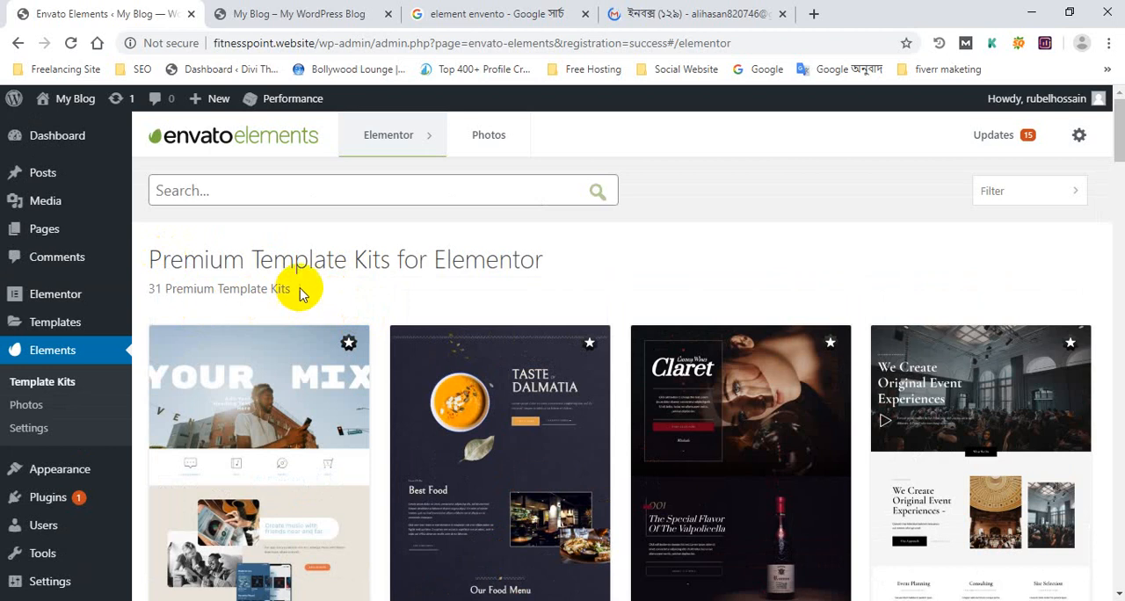
# Step: Examine the Free Template Kits for Elementor section below the premium kits, then return to the start of the template list
pyautogui.scroll(-15, 299, 293)
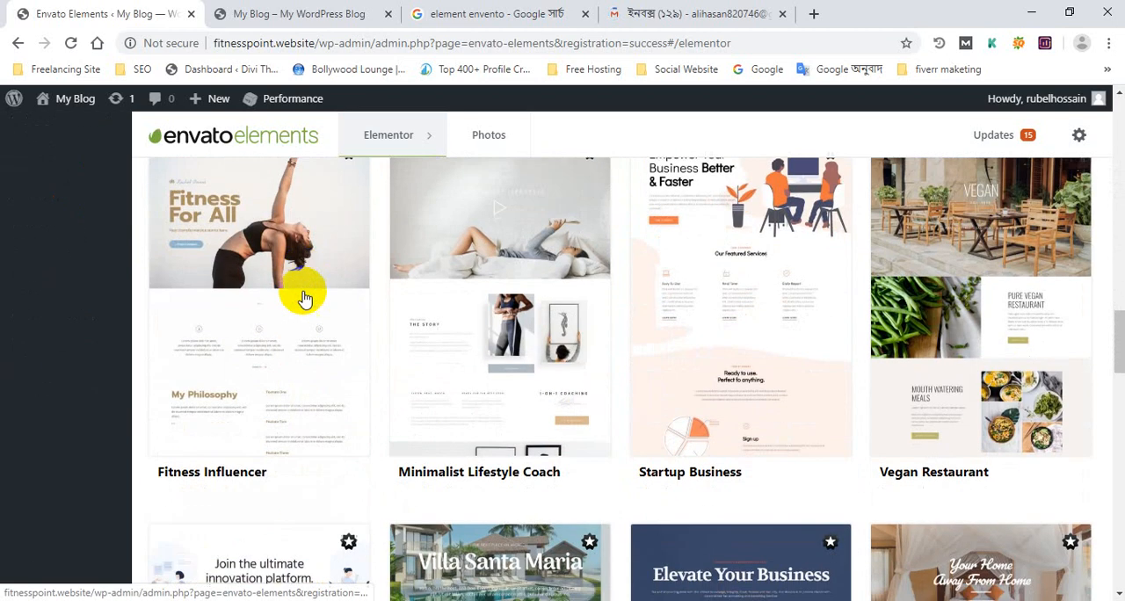
pyautogui.scroll(-15, 303, 298)
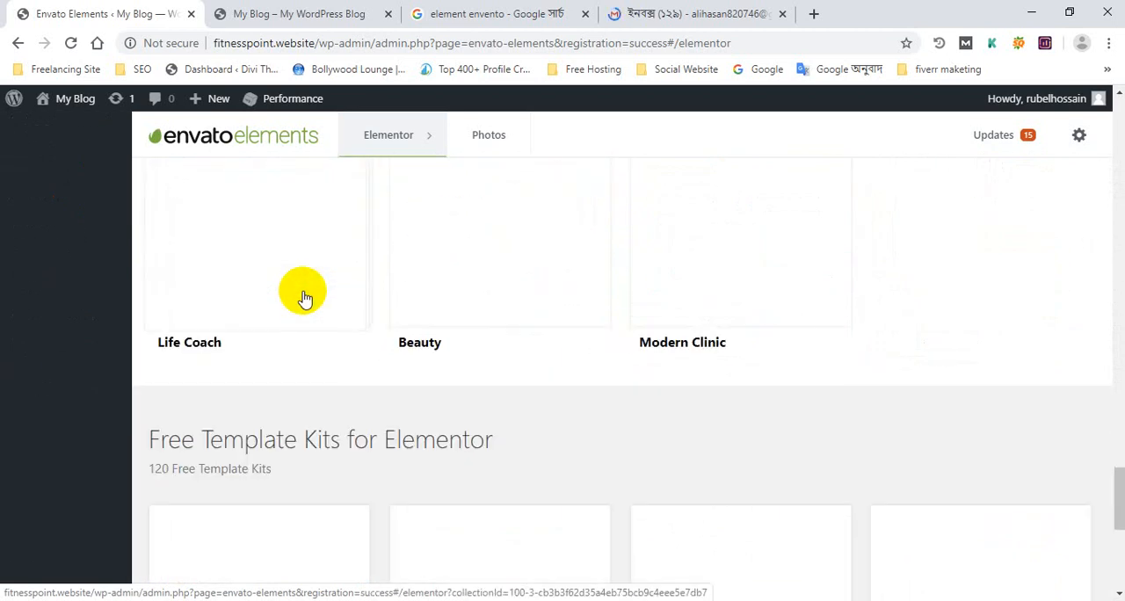
pyautogui.scroll(-5, 303, 299)
pyautogui.scroll(5, 304, 296)
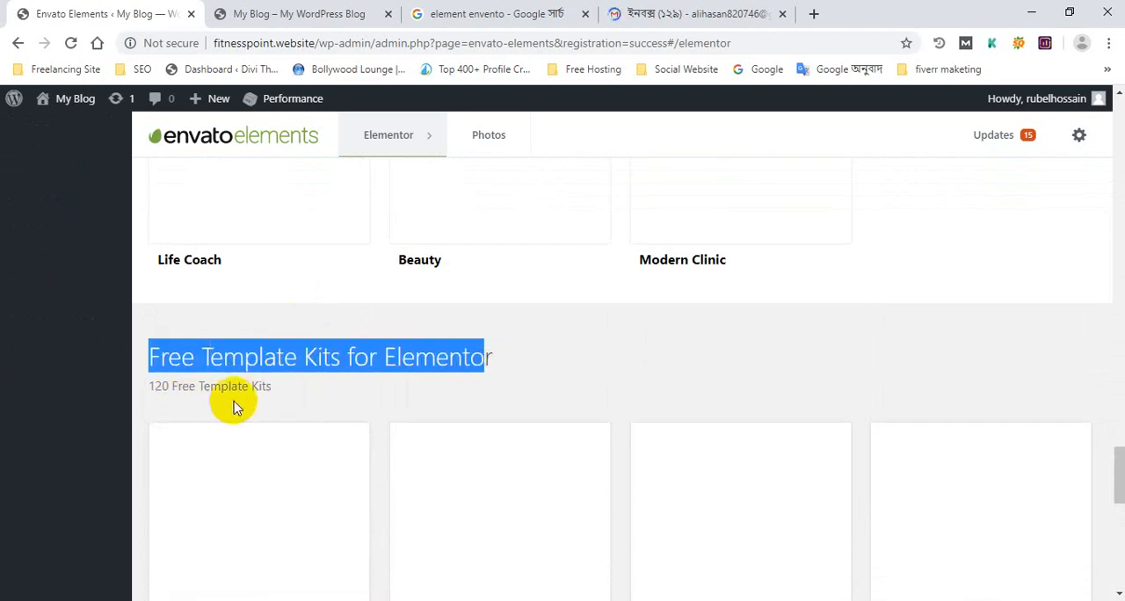
pyautogui.scroll(-10, 281, 392)
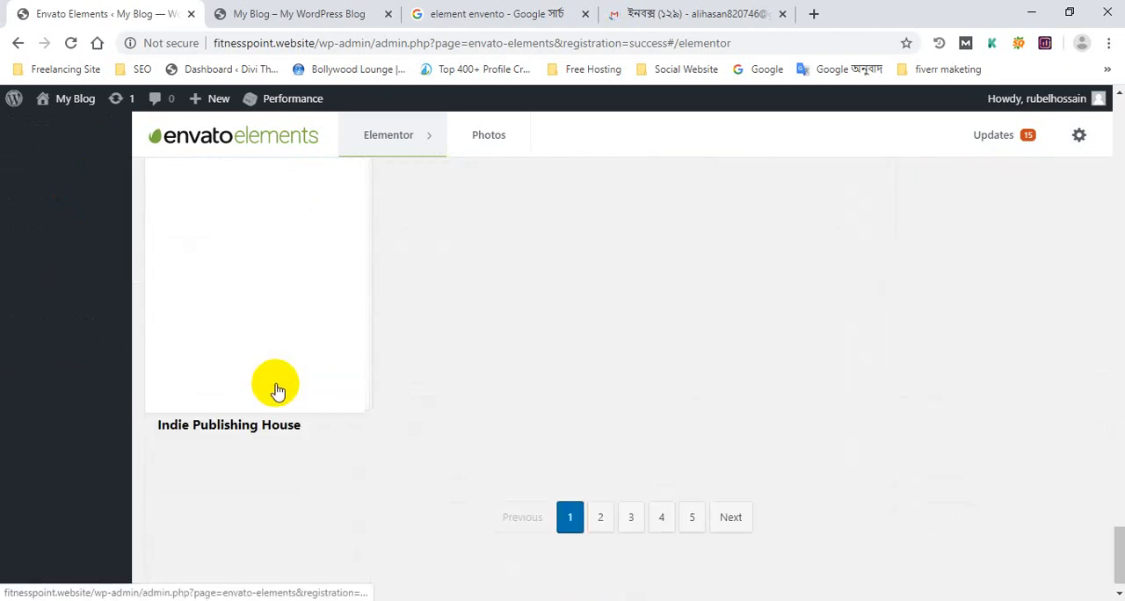
pyautogui.scroll(4, 271, 382)
pyautogui.scroll(-3, 272, 379)
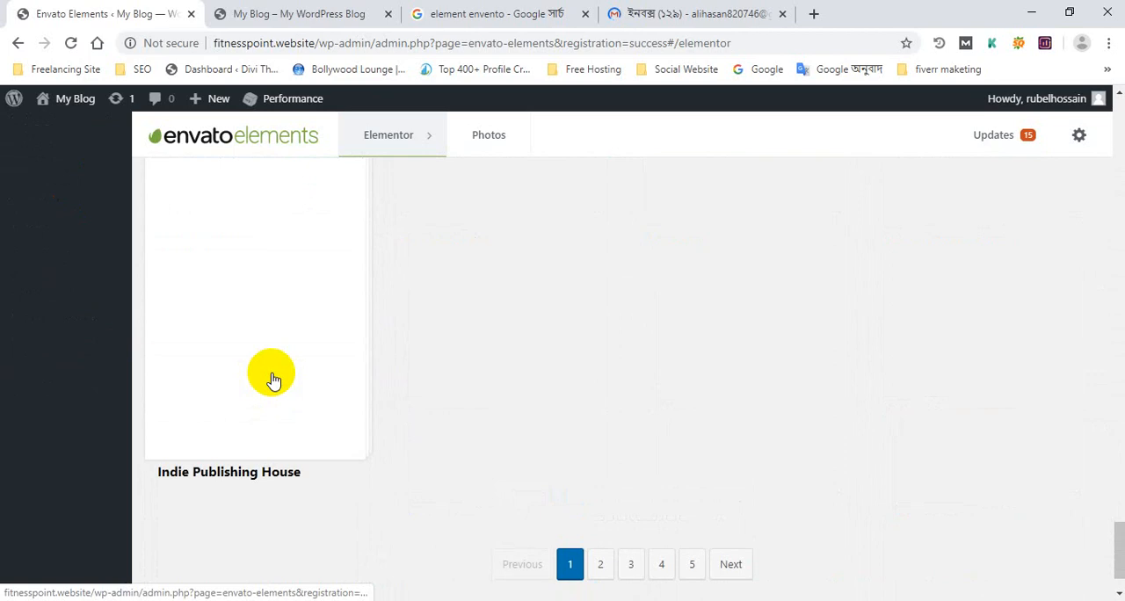
pyautogui.scroll(10, 273, 380)
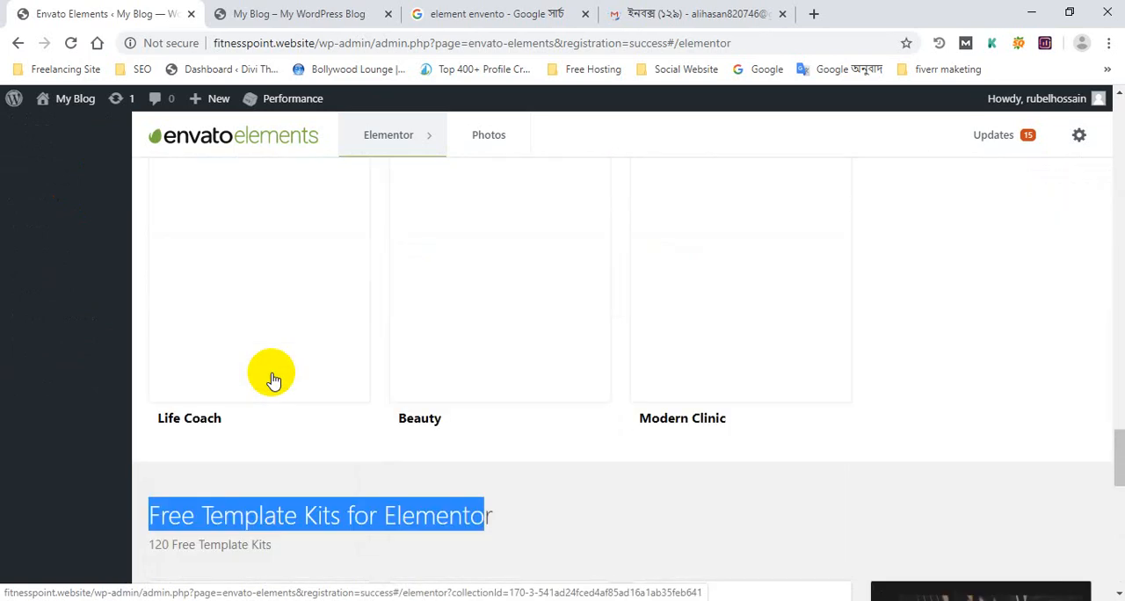
pyautogui.scroll(-5, 272, 380)
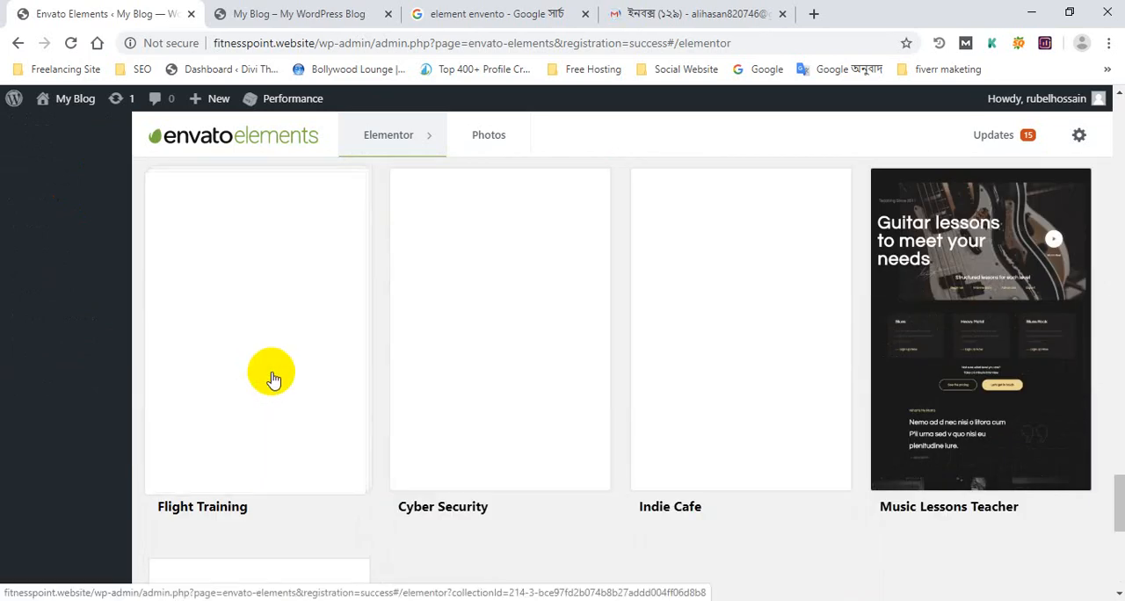
pyautogui.scroll(2, 271, 379)
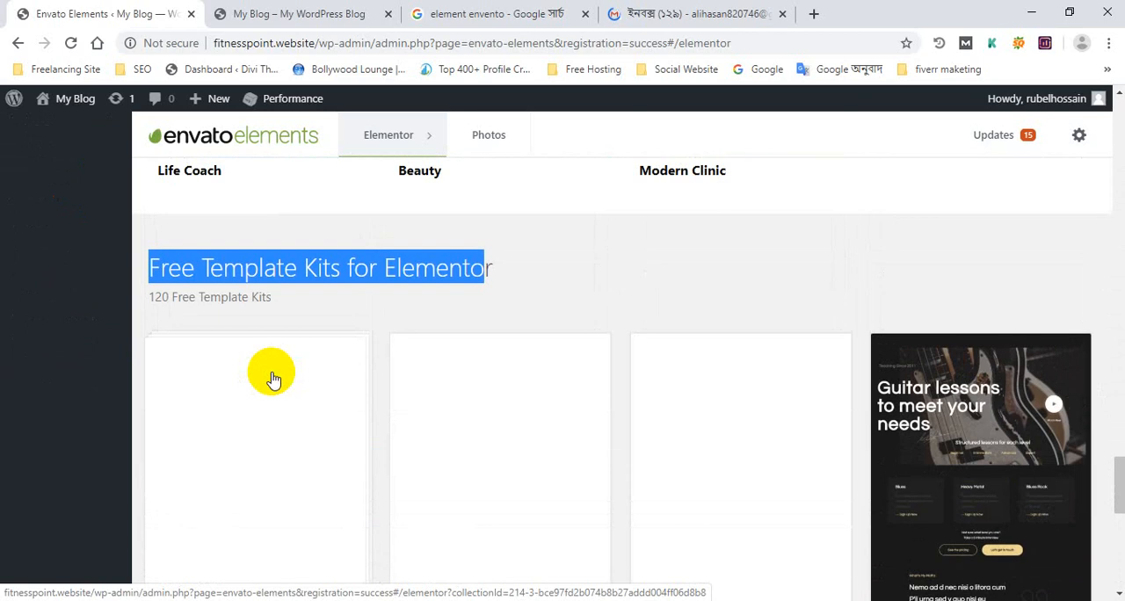
pyautogui.scroll(3, 272, 380)
pyautogui.scroll(-5, 271, 379)
pyautogui.scroll(-5, 273, 380)
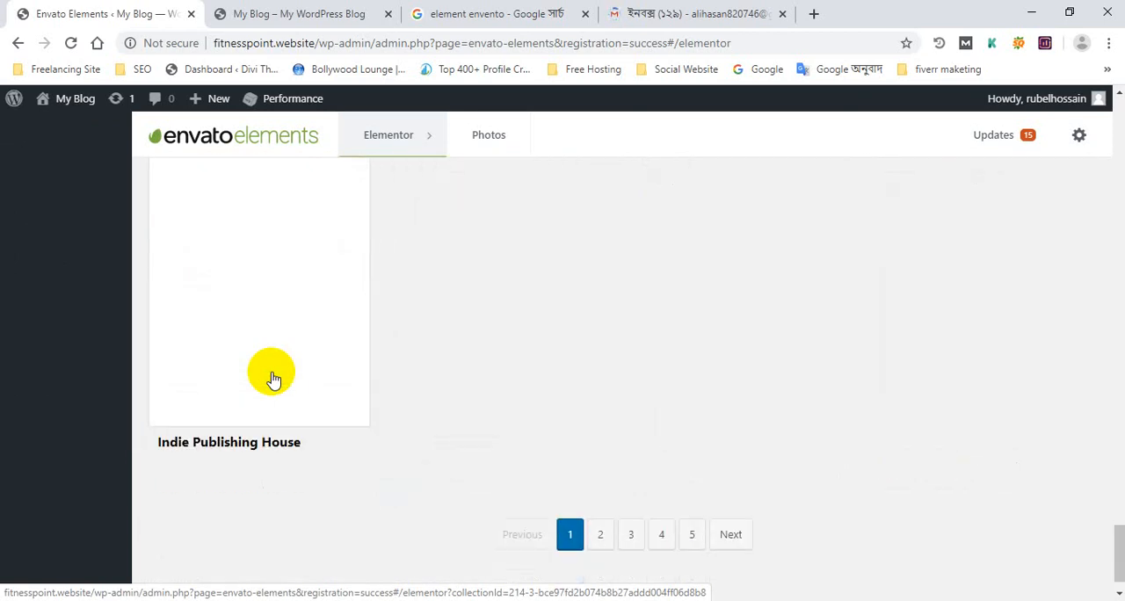
pyautogui.scroll(15, 271, 379)
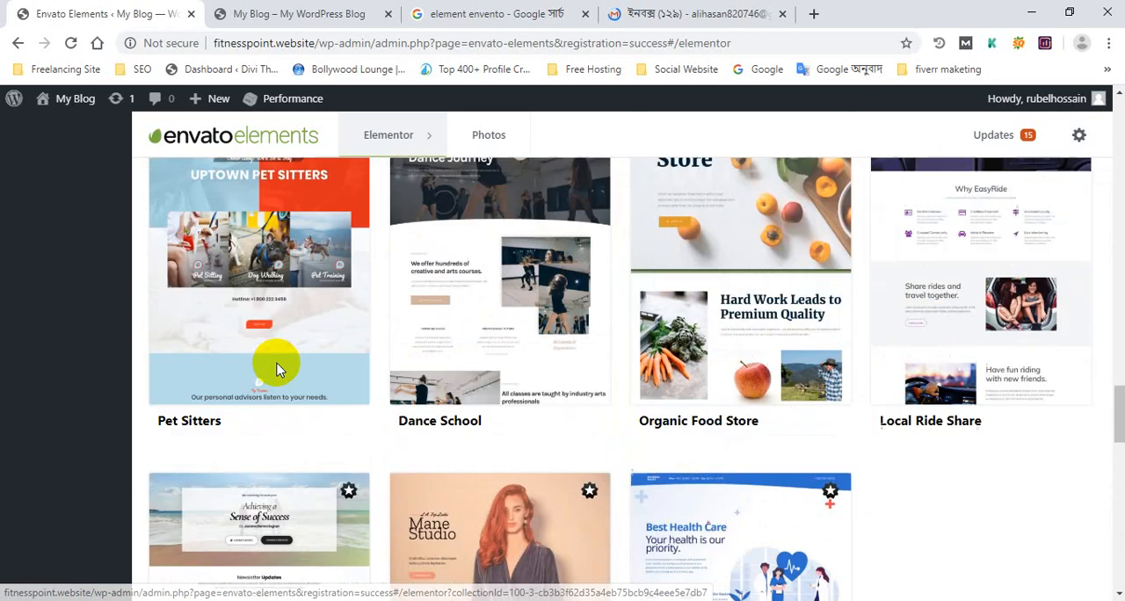
pyautogui.scroll(20, 275, 369)
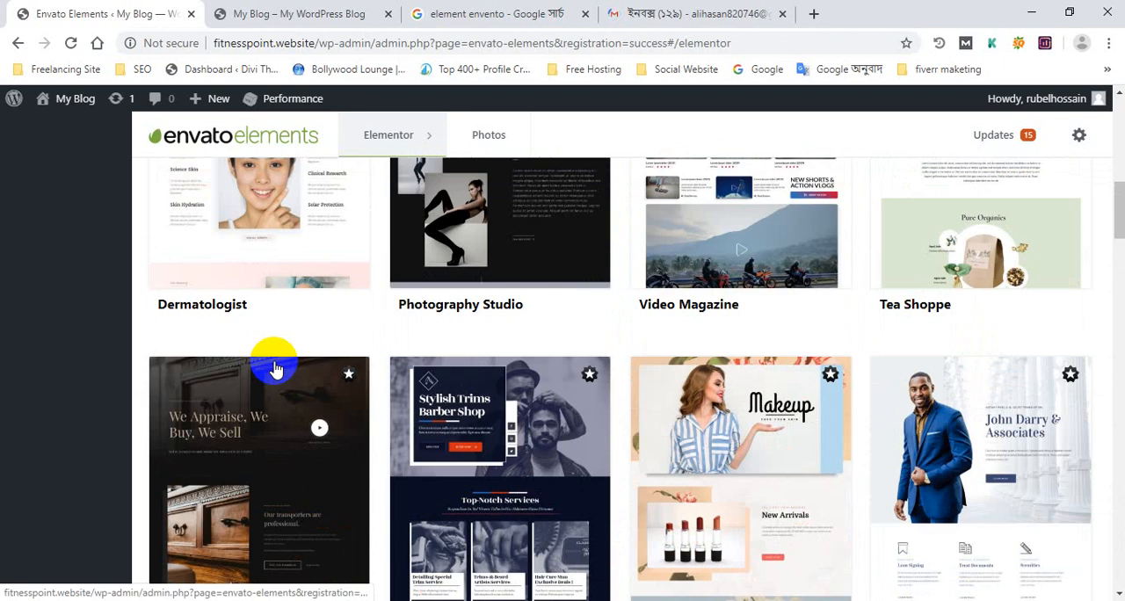
pyautogui.scroll(5, 274, 367)
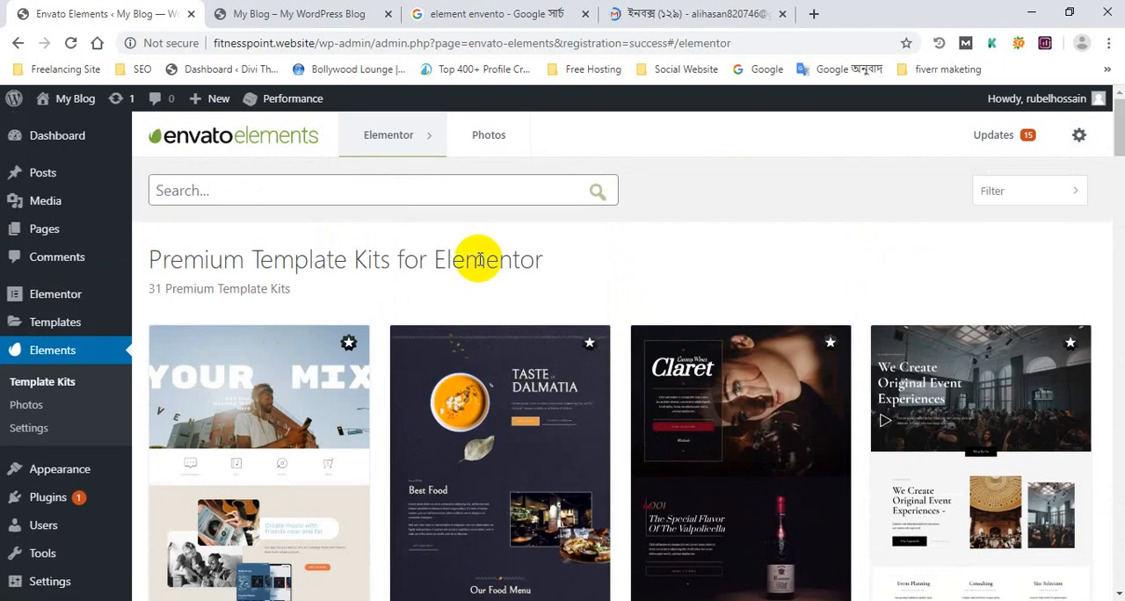